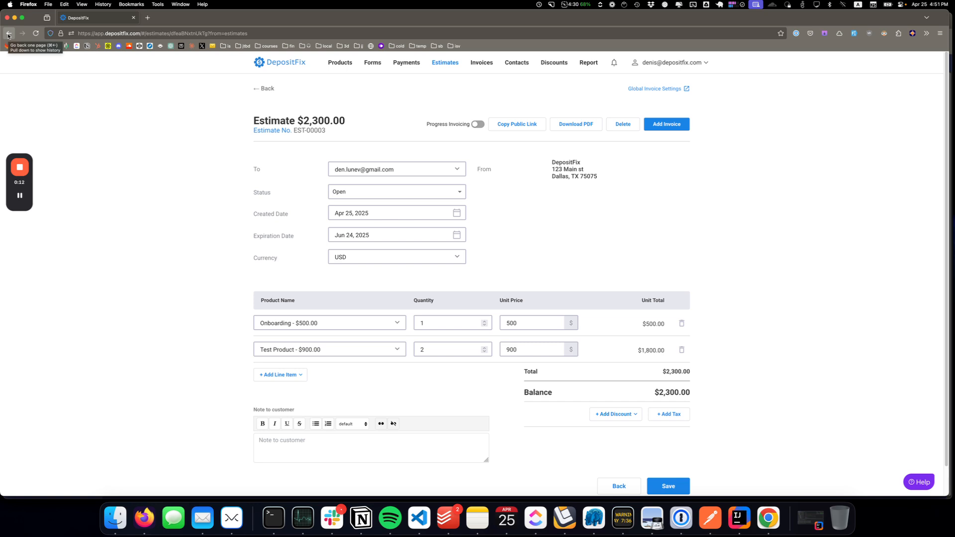
Examine the open estimate's details, including the recipient choices and the available status options.
left_click(221, 268)
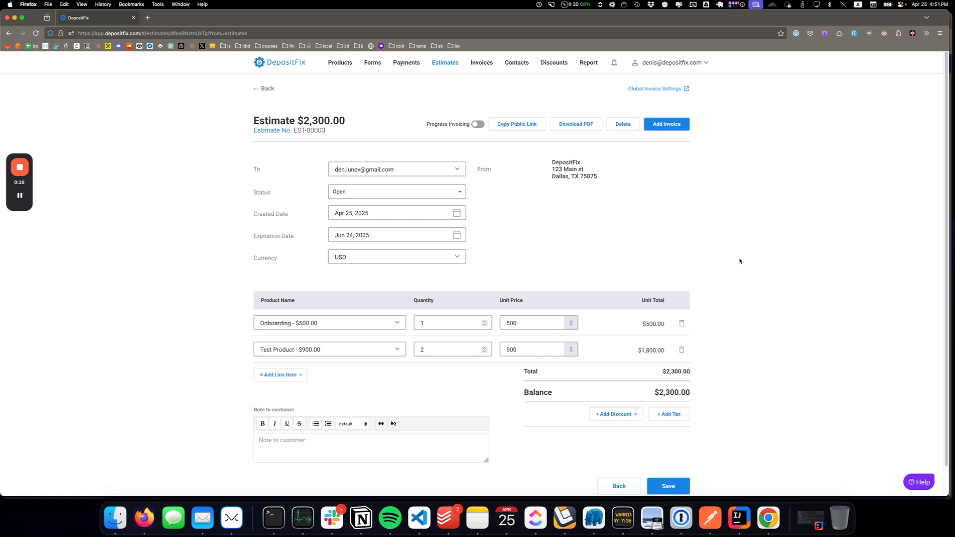
scroll(741, 260, "down", 2)
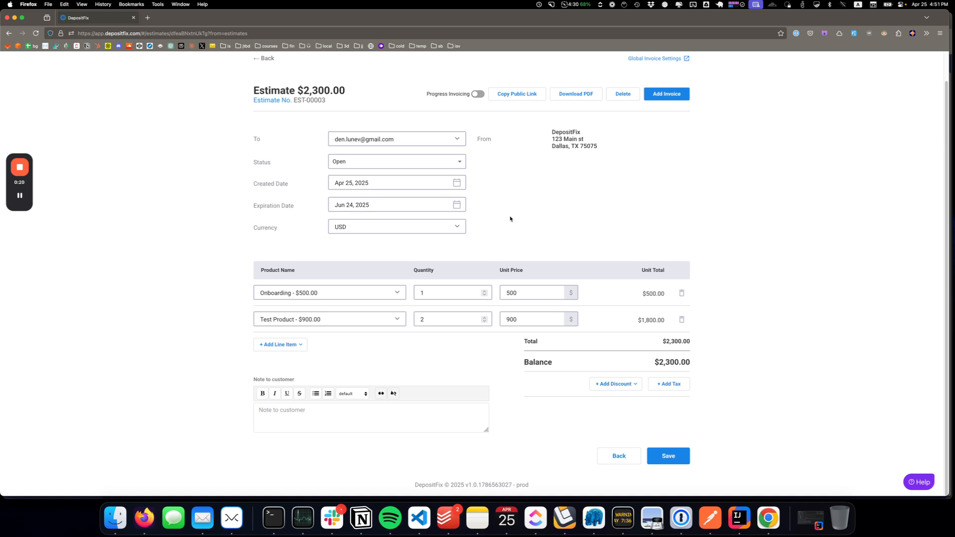
left_click(567, 220)
left_click(411, 139)
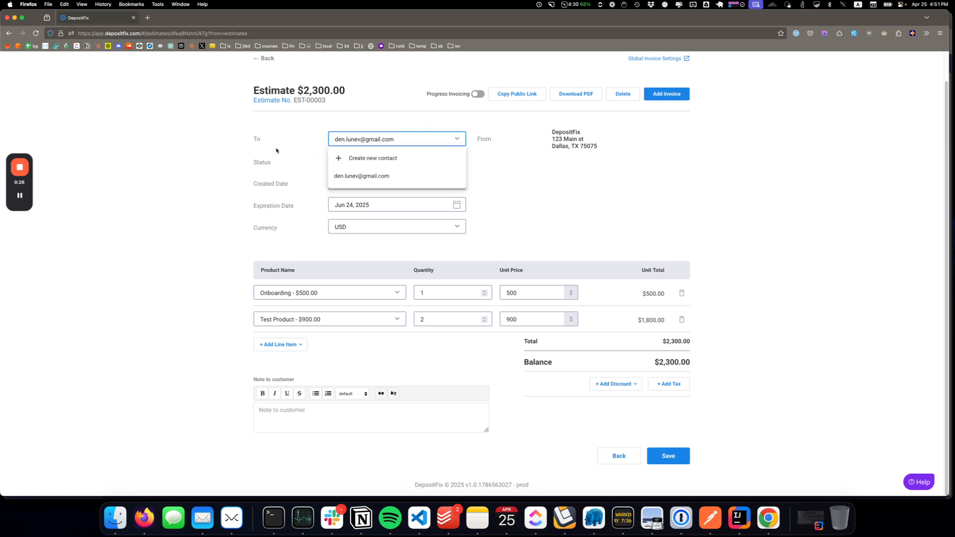
left_click(180, 168)
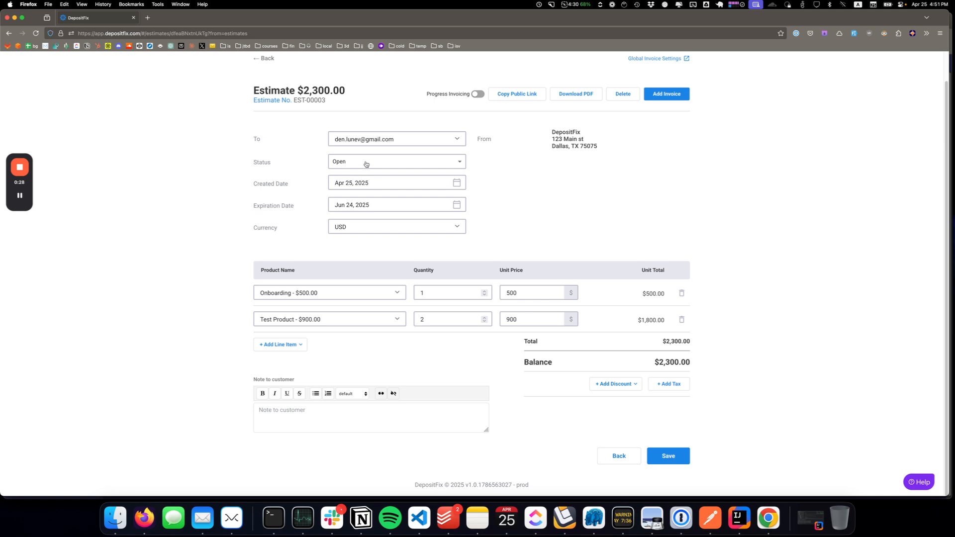
left_click(366, 165)
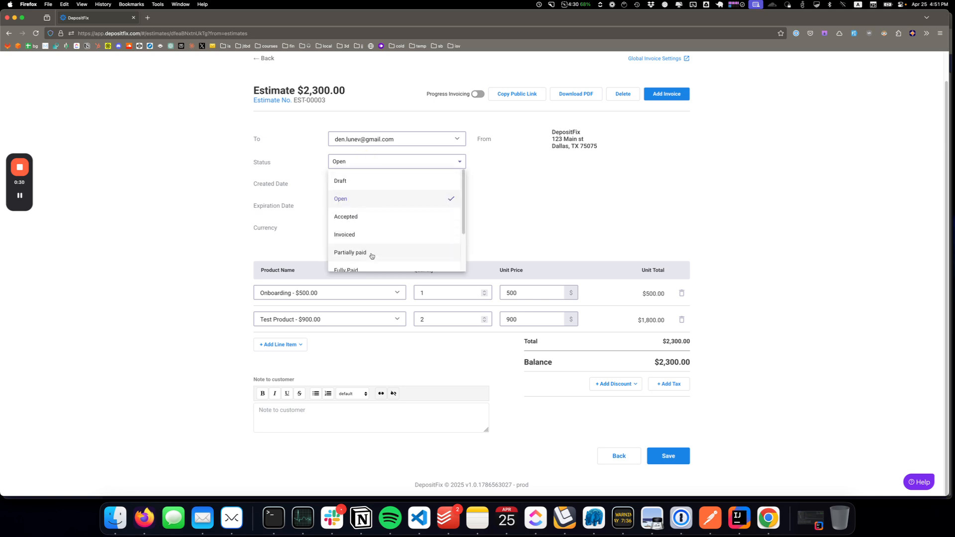
scroll(370, 238, "down", 2)
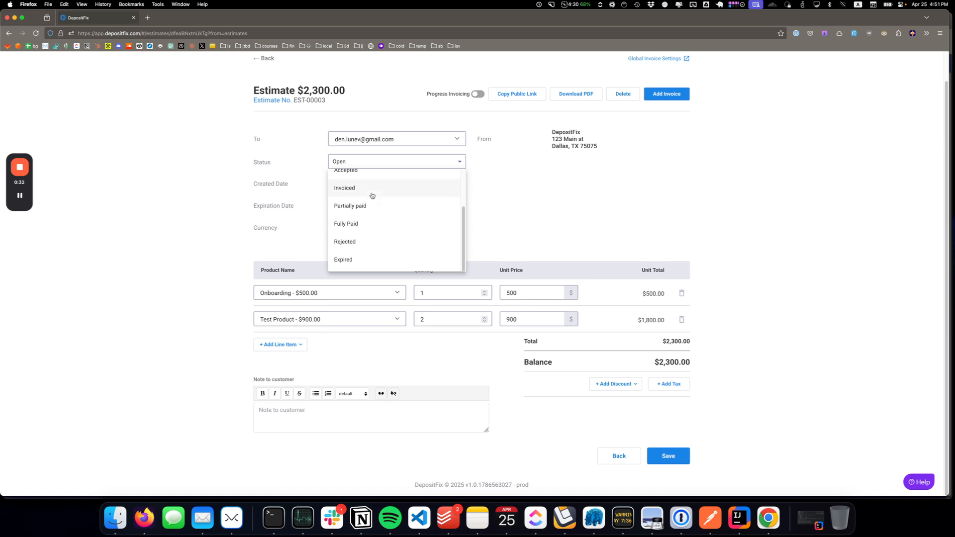
scroll(372, 195, "up", 2)
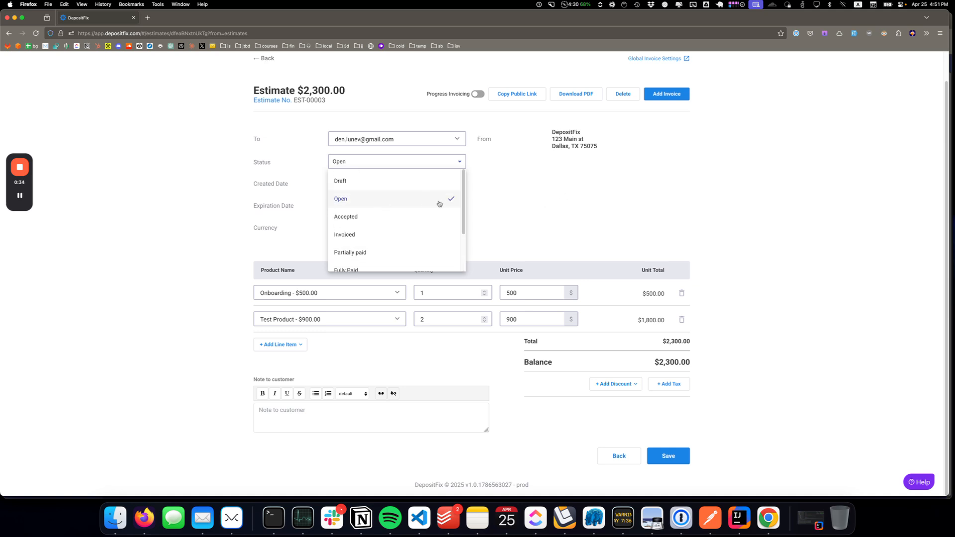
left_click(534, 197)
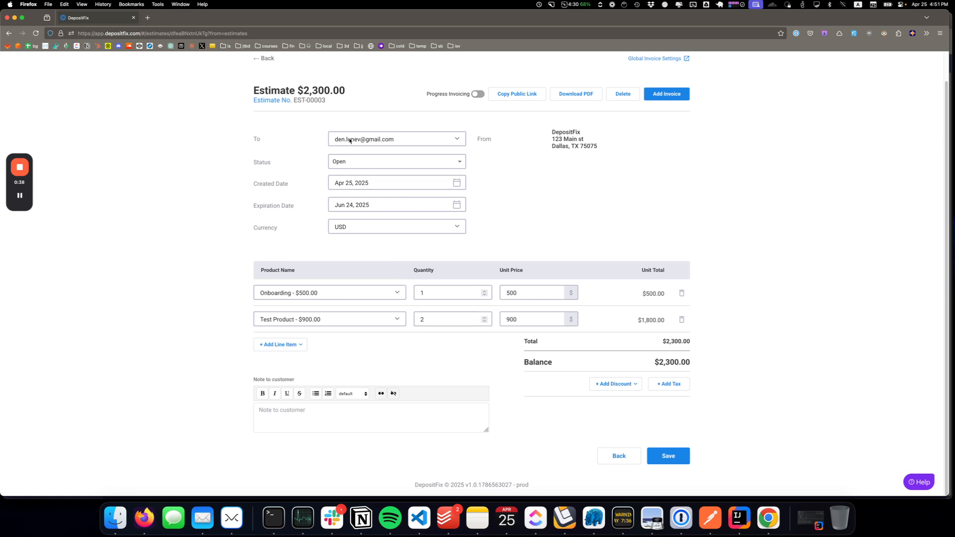
scroll(287, 162, "up", 2)
scroll(475, 250, "down", 2)
scroll(250, 94, "up", 2)
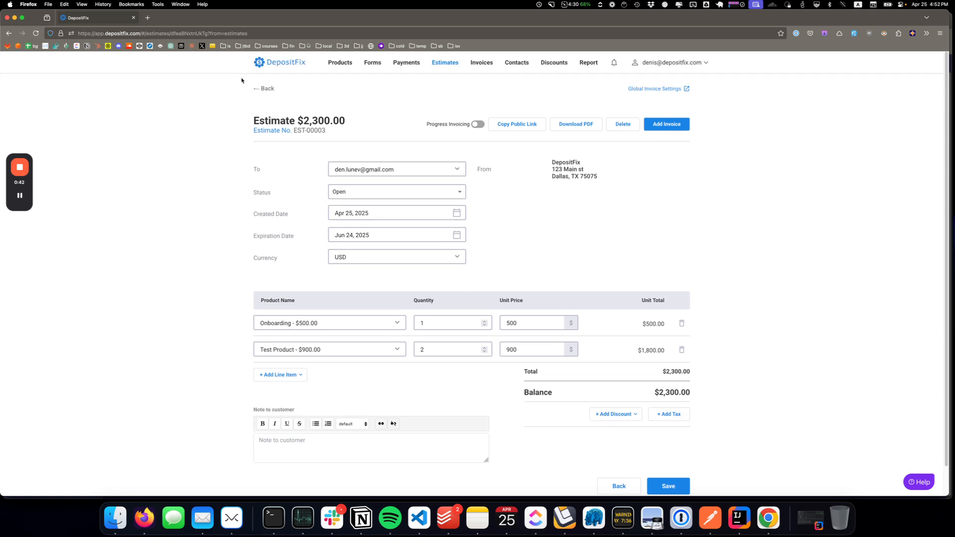
Return to the estimates list and open the $3,110.40 estimate to review its line items, discount and tax.
left_click(261, 85)
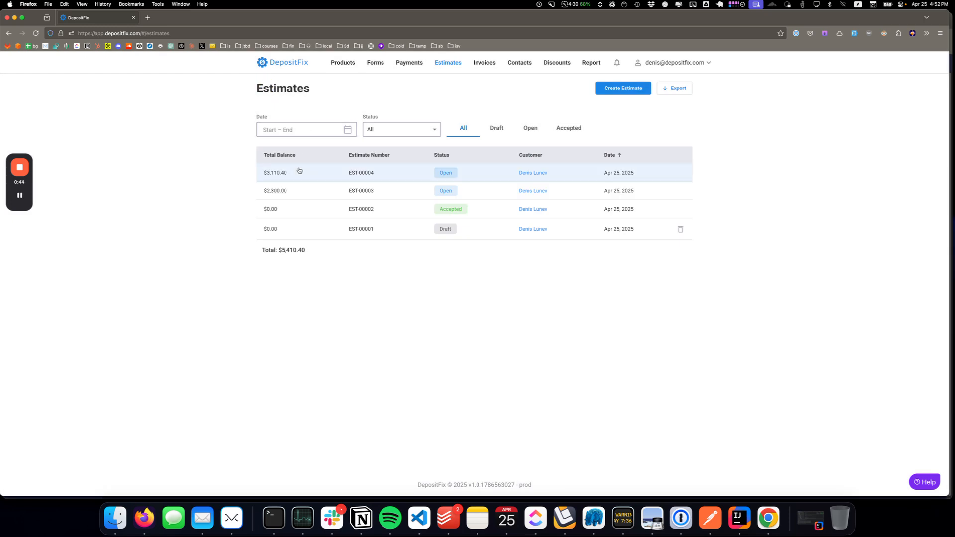
left_click(330, 169)
scroll(618, 275, "down", 5)
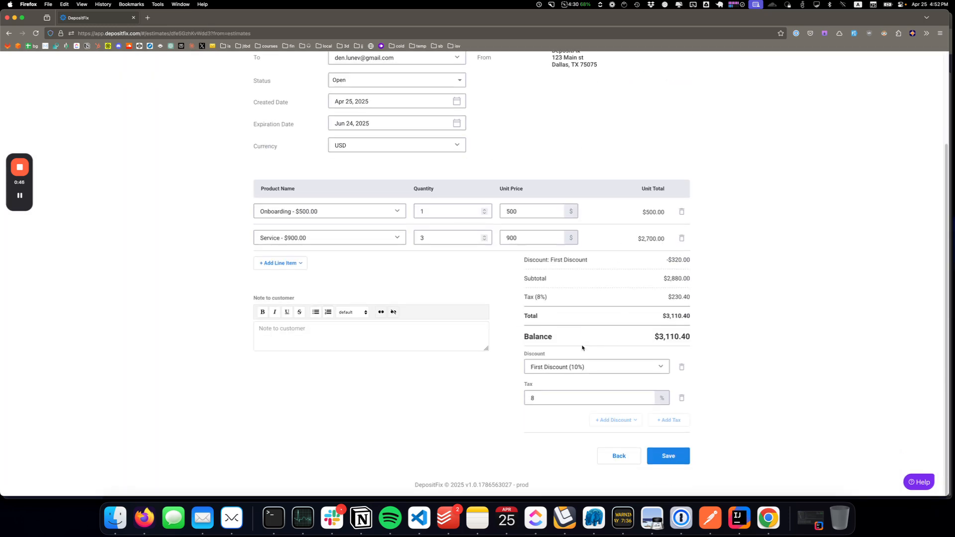
scroll(511, 266, "up", 5)
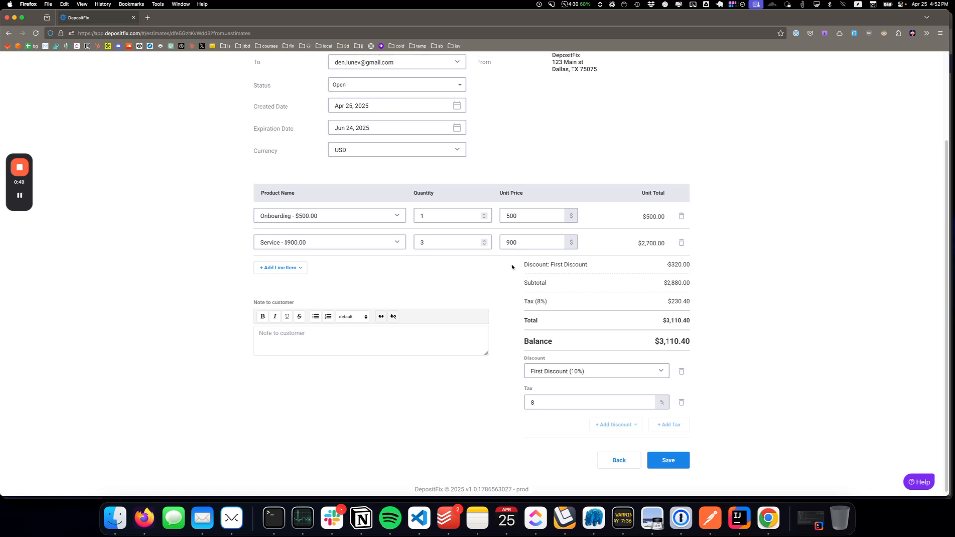
scroll(498, 273, "down", 5)
scroll(481, 295, "up", 5)
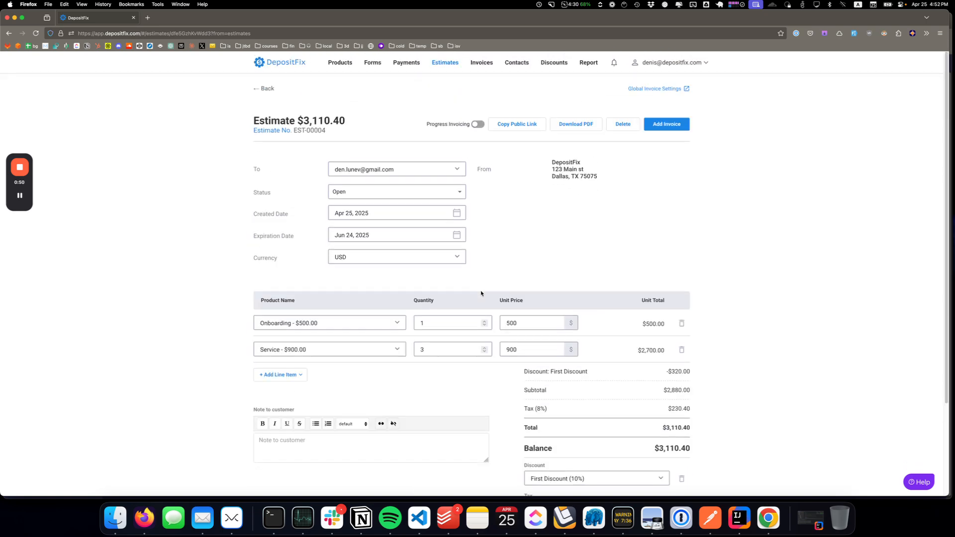
Set the estimate's status to Accepted, save the estimate and dismiss the notification.
left_click(365, 192)
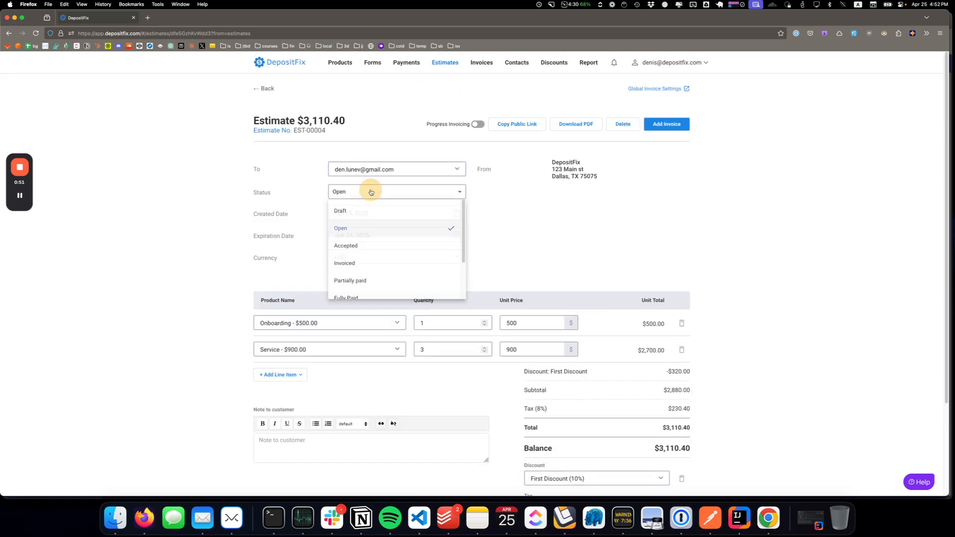
left_click(370, 245)
scroll(568, 262, "down", 5)
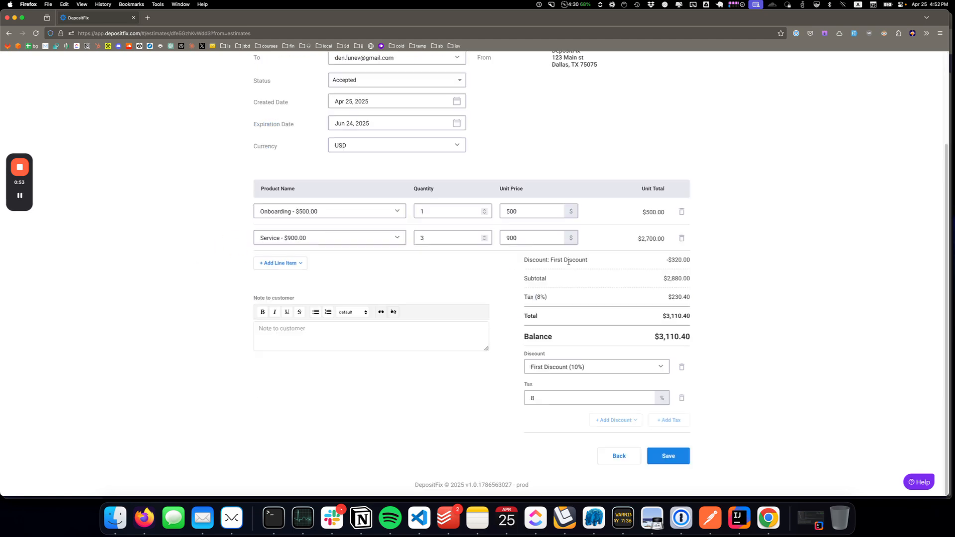
left_click(668, 455)
scroll(530, 299, "up", 5)
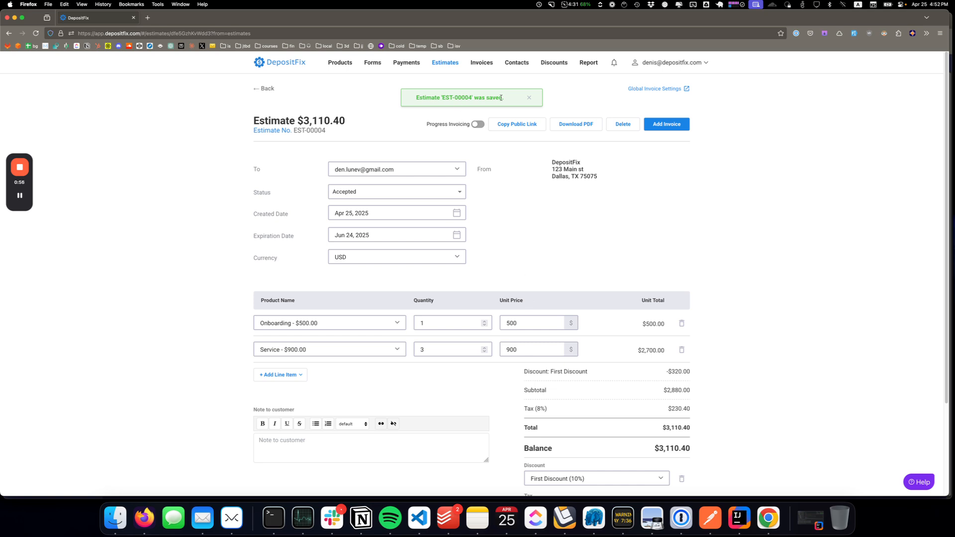
left_click(528, 97)
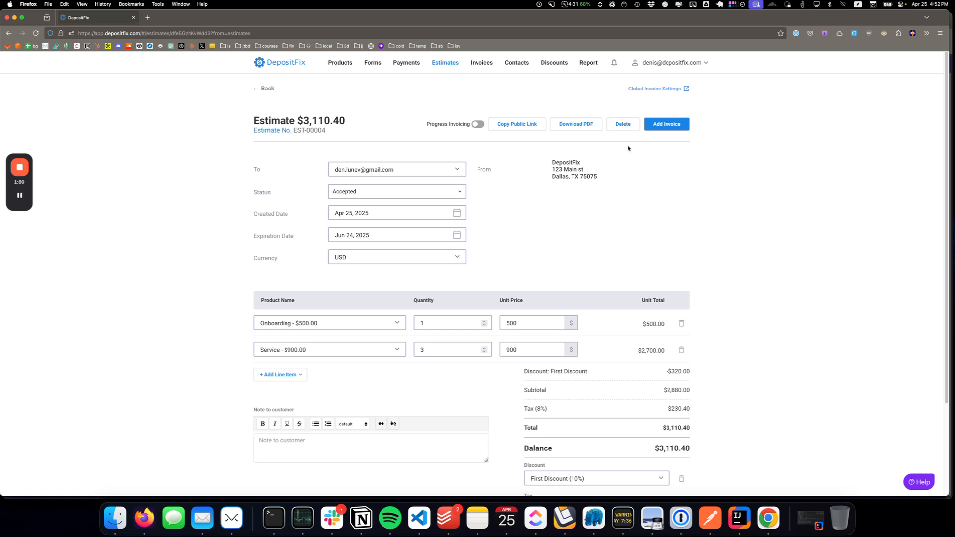
Create an invoice from the accepted estimate and review its line items, discount and tax.
left_click(666, 125)
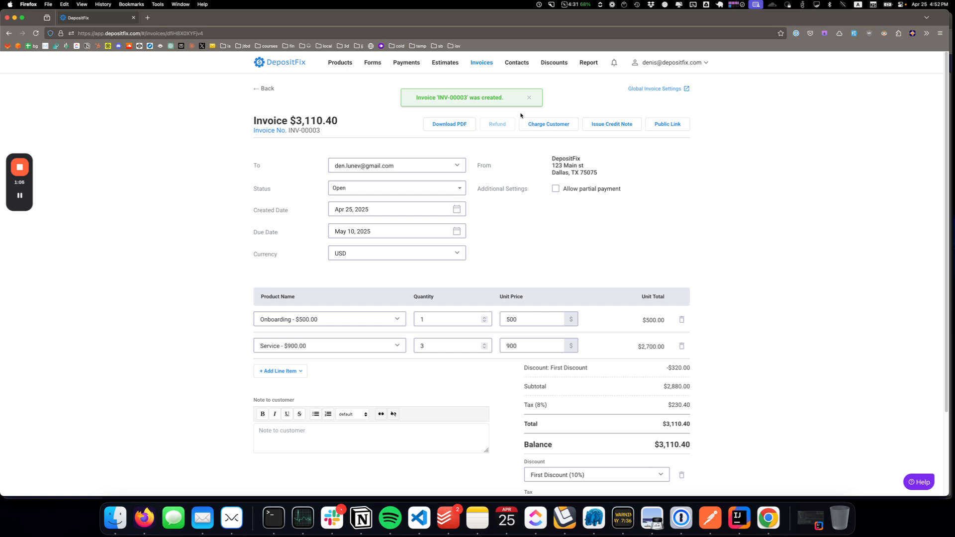
left_click(530, 100)
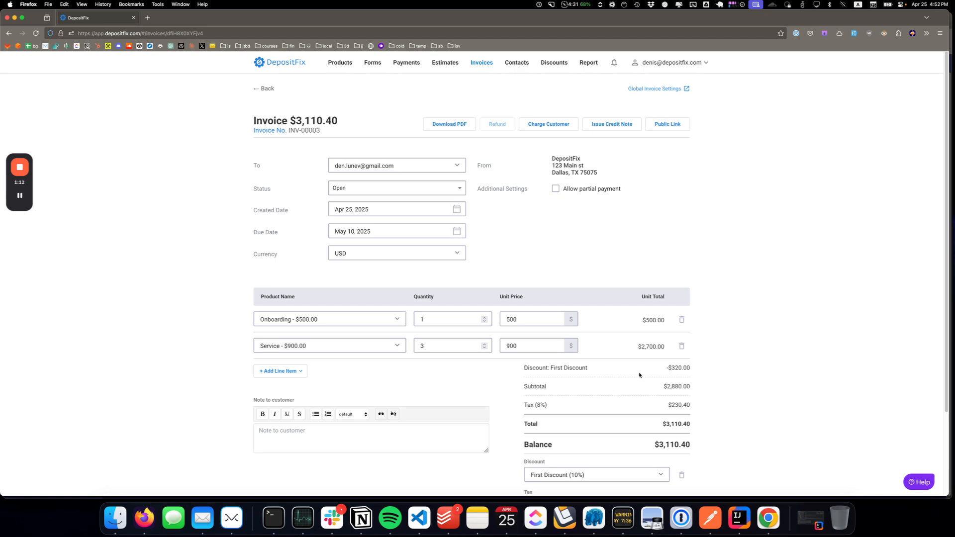
scroll(639, 374, "down", 3)
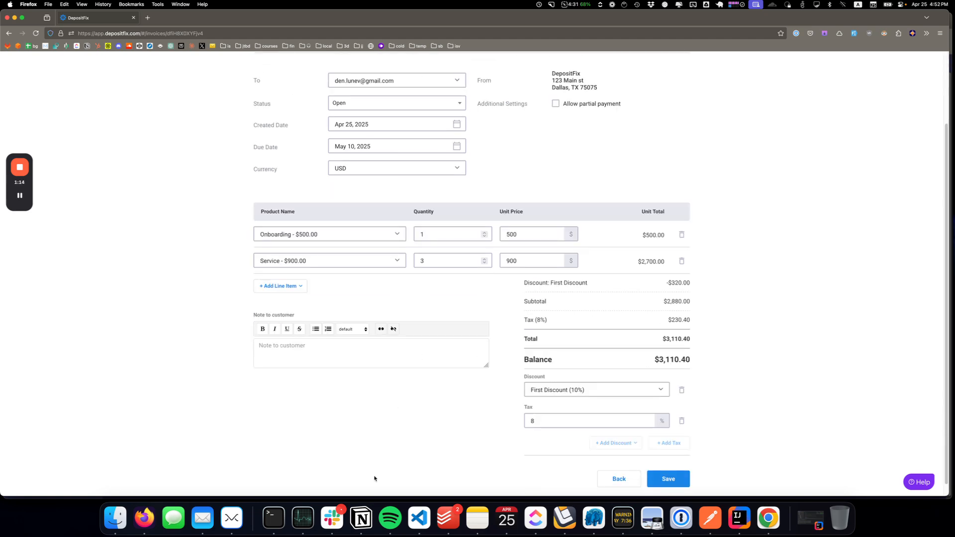
scroll(374, 478, "up", 3)
left_click(612, 235)
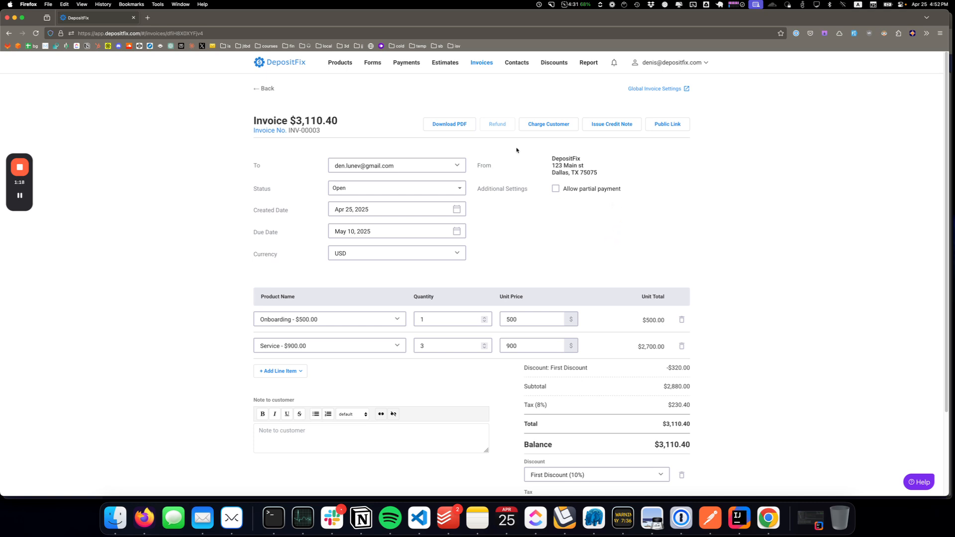
Issue a credit note of 1000 USD on the invoice and check the credited amount and payments list.
left_click(623, 125)
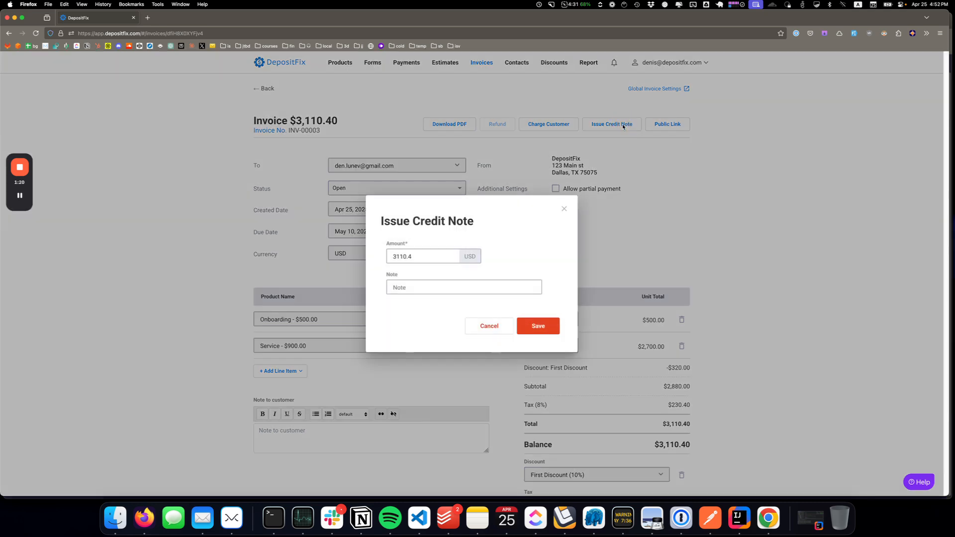
double_click(426, 256)
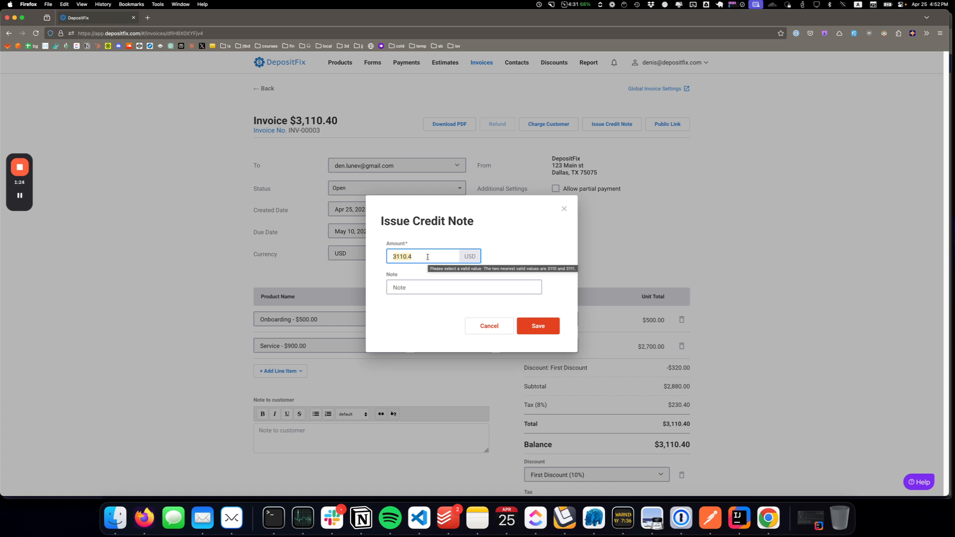
type("1000")
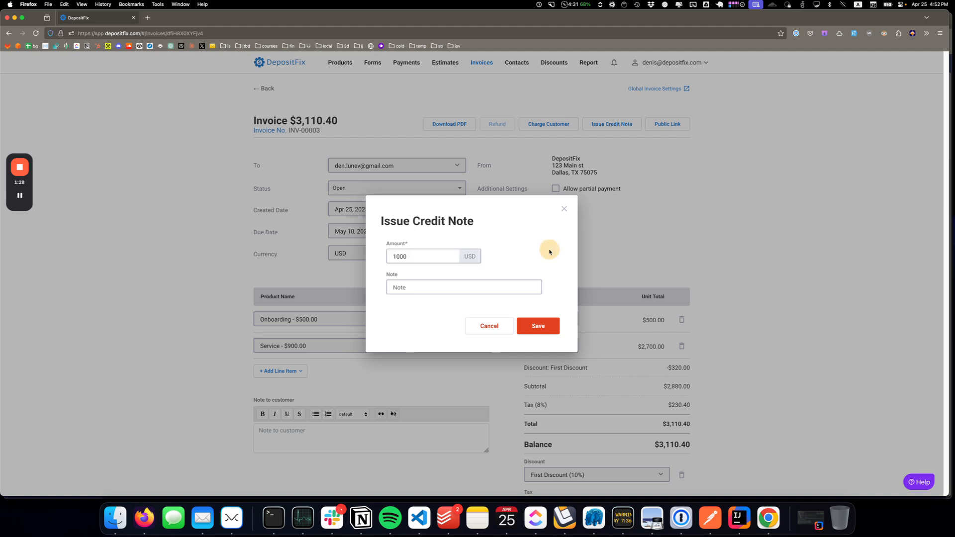
left_click(544, 328)
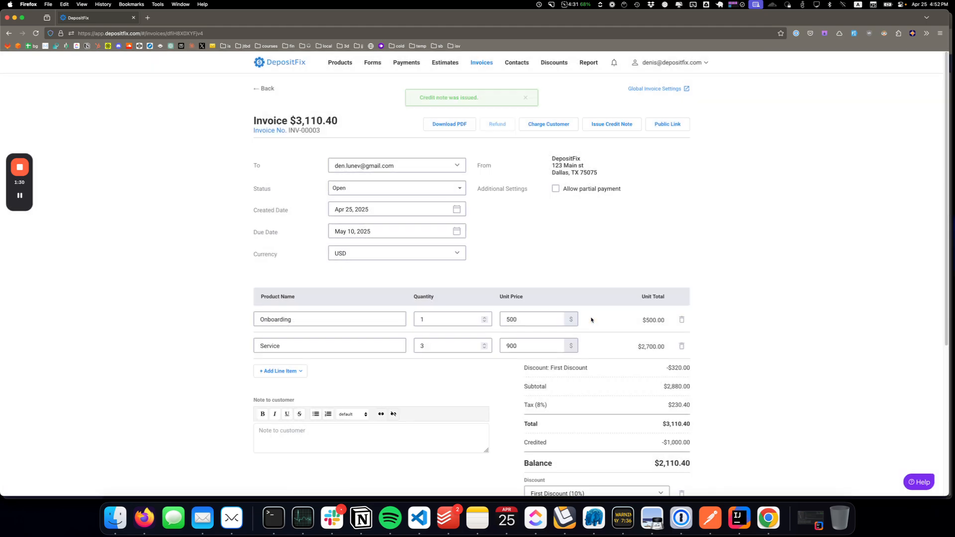
scroll(591, 319, "down", 3)
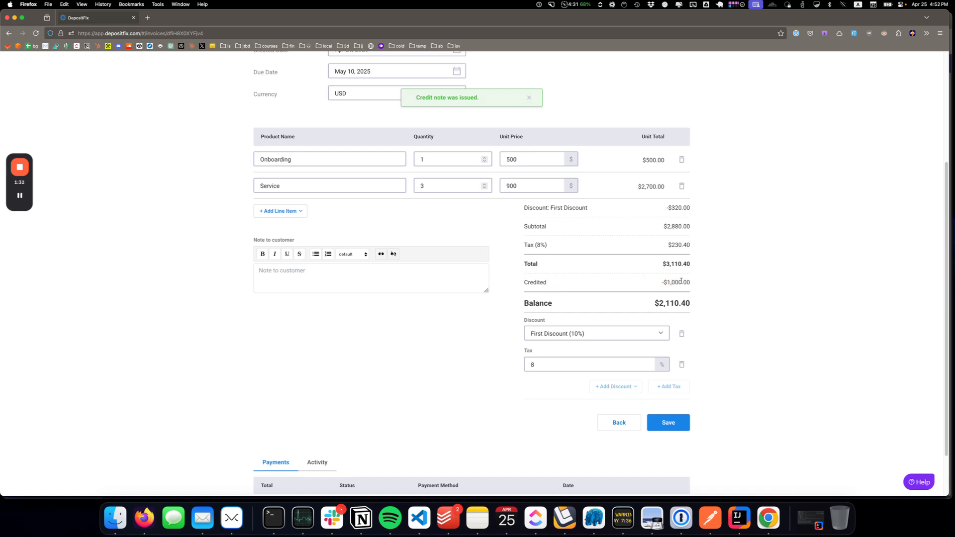
scroll(718, 328, "down", 1)
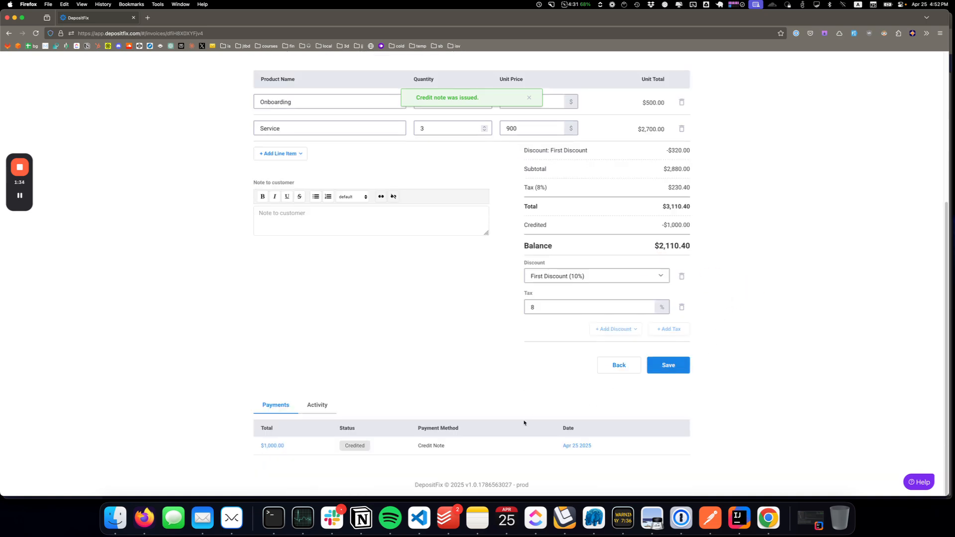
scroll(691, 198, "up", 4)
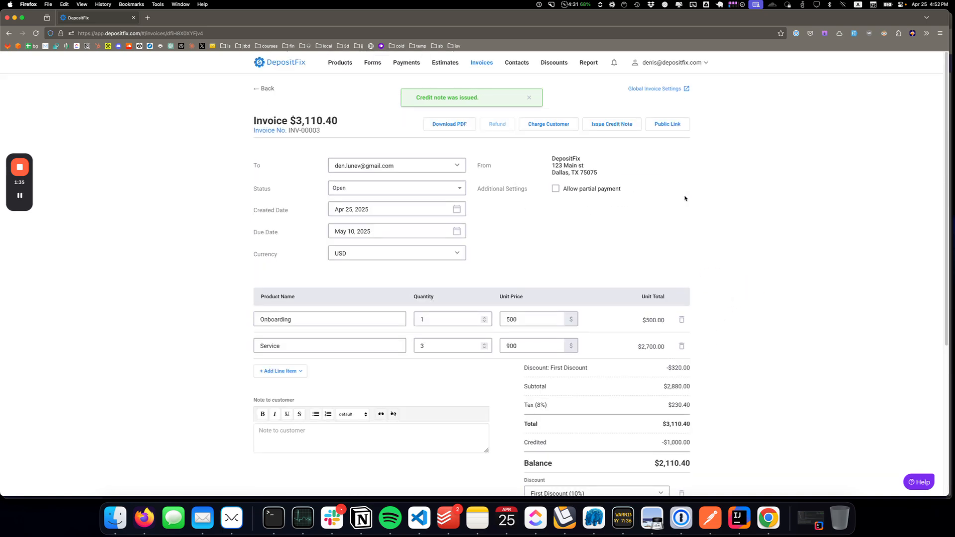
left_click(529, 98)
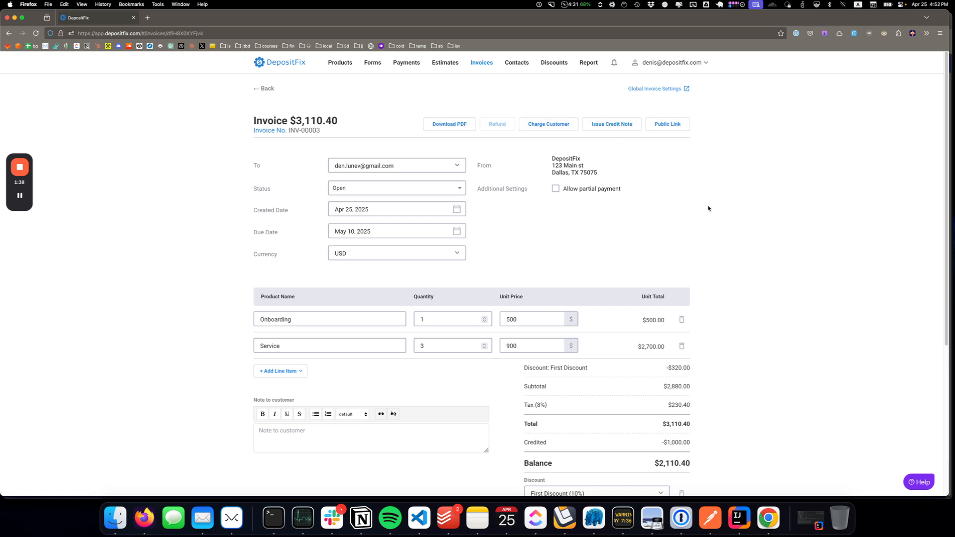
Charge the customer the invoice's full remaining balance with Credit Card as the payment method.
left_click(544, 126)
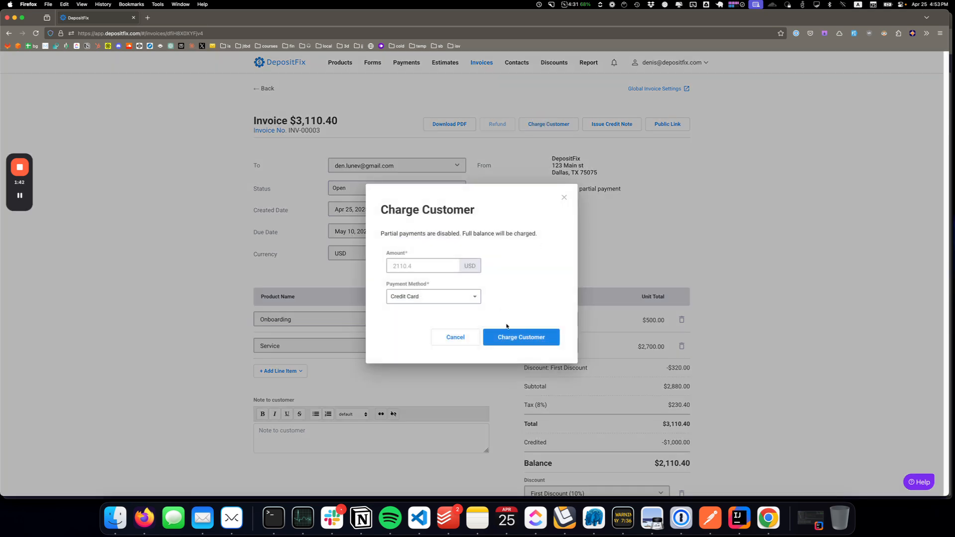
left_click(421, 297)
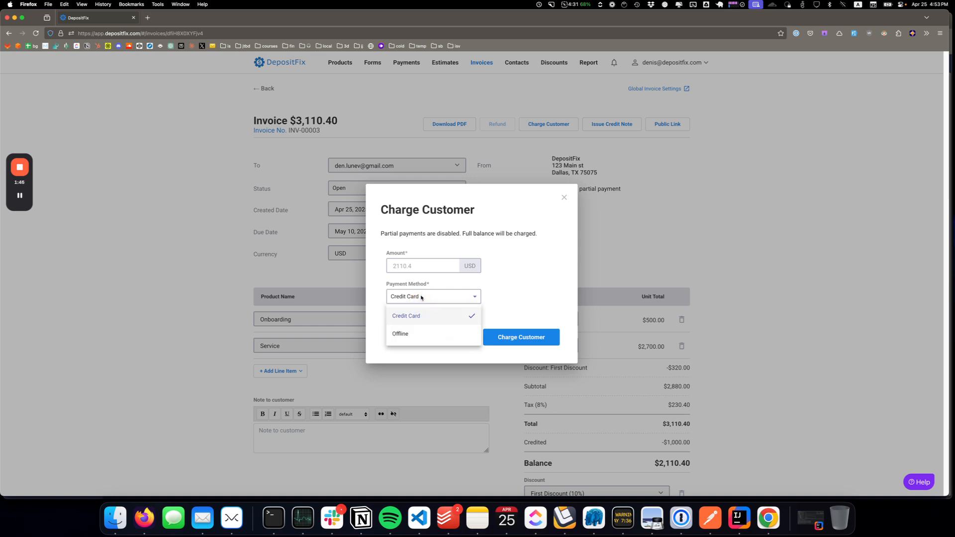
left_click(422, 326)
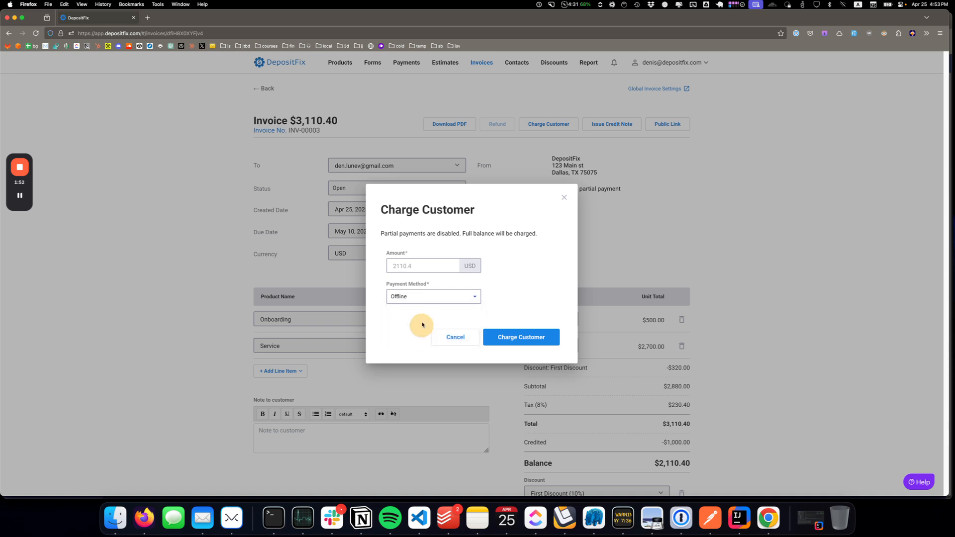
left_click(427, 299)
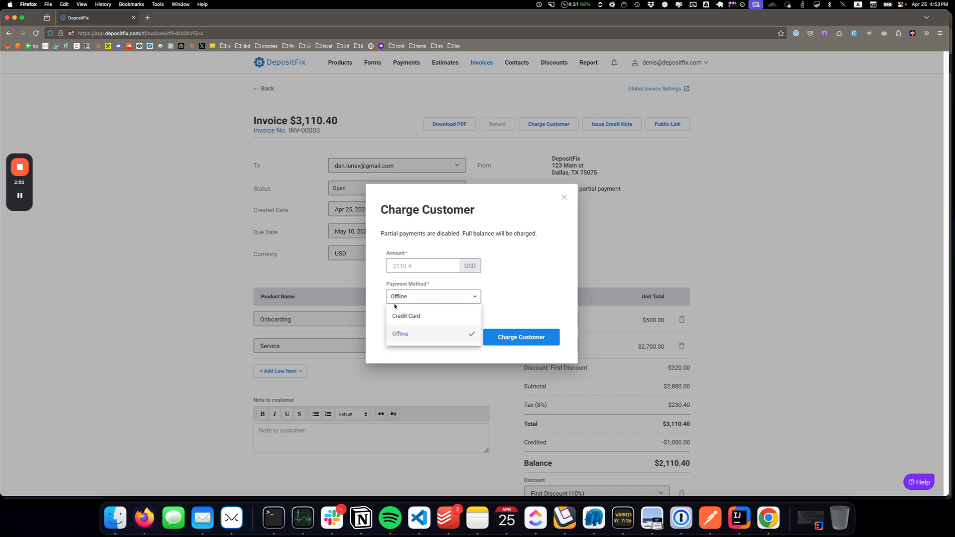
left_click(432, 315)
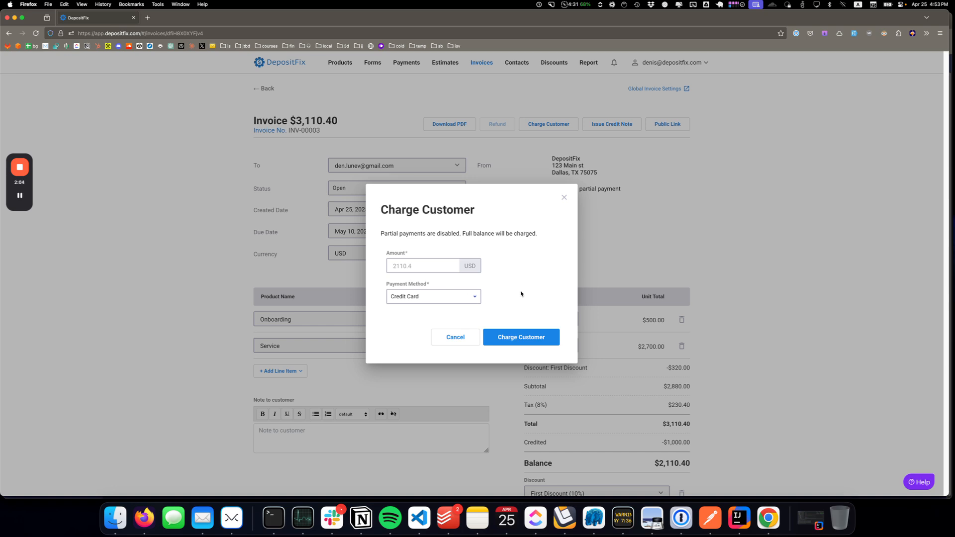
left_click(521, 338)
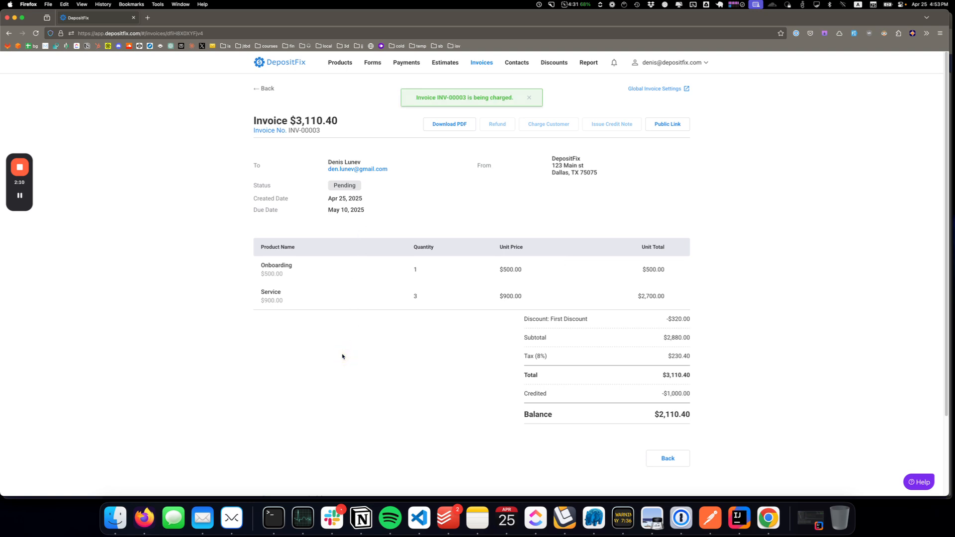
Refresh the charged invoice until its status updates, and review its balance, credited and paid amounts and payments list.
key("super+r")
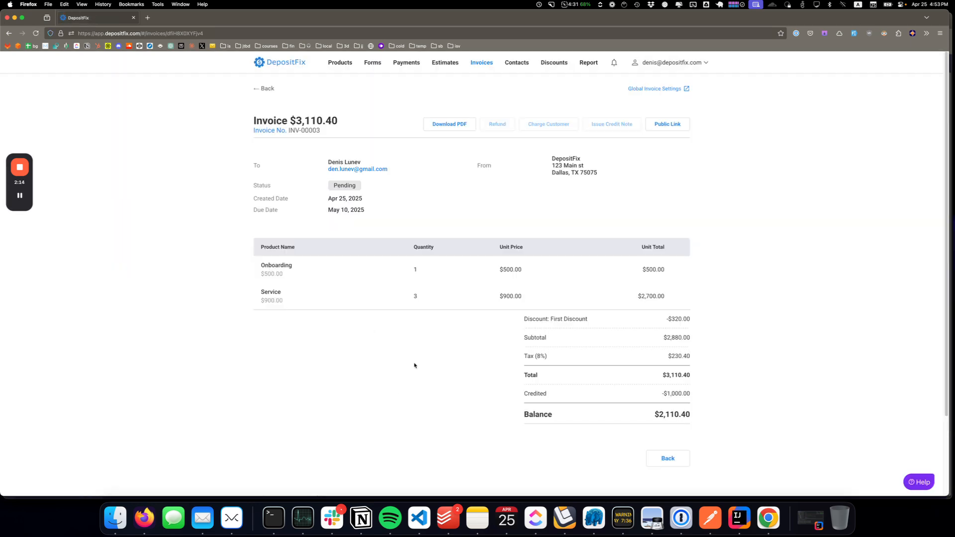
key("super+r")
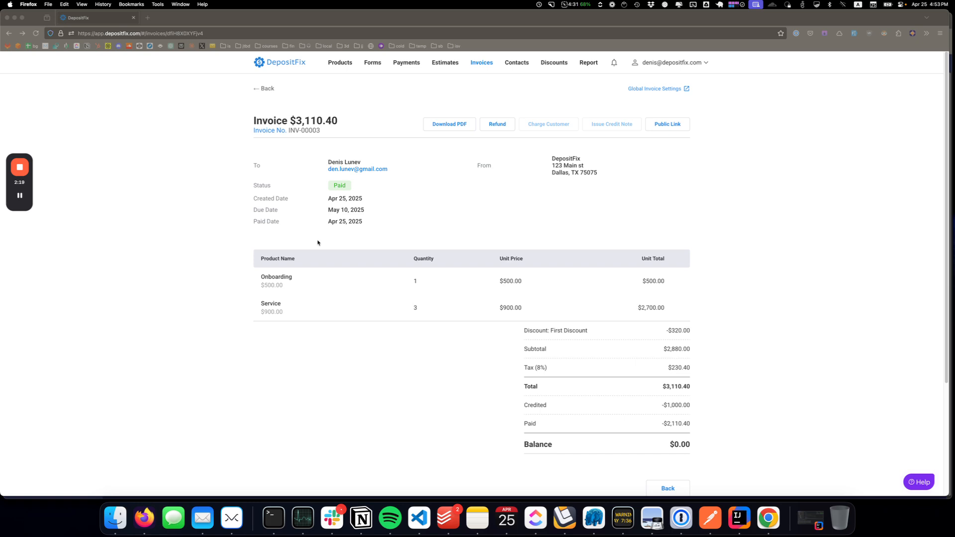
scroll(317, 240, "down", 3)
left_click(473, 260)
scroll(474, 260, "down", 2)
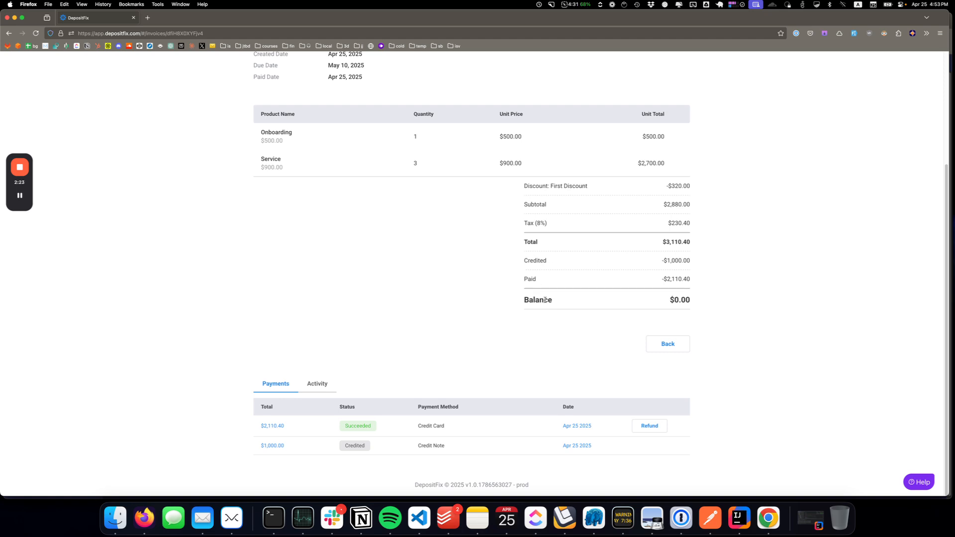
left_click(684, 298)
left_click(673, 287)
left_click(667, 260)
left_click(674, 282)
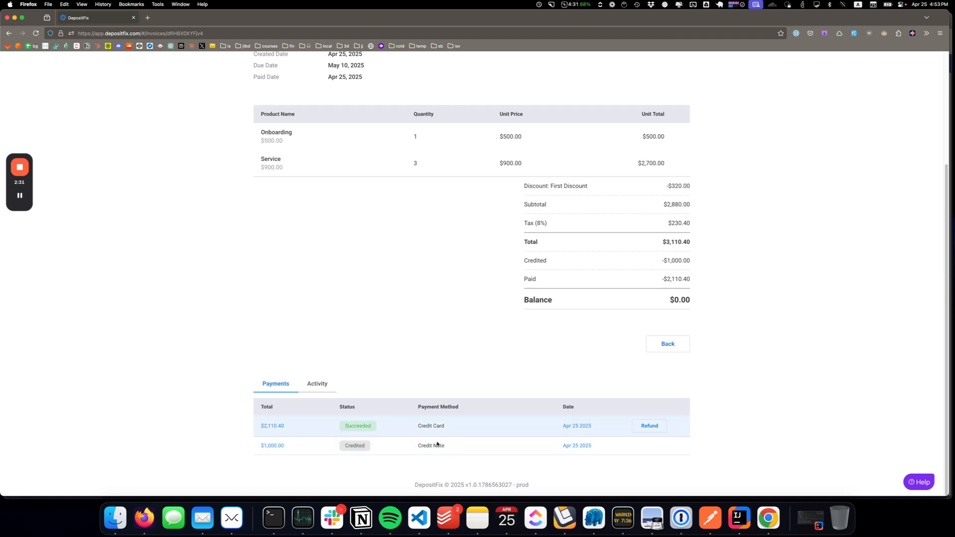
scroll(390, 329, "up", 3)
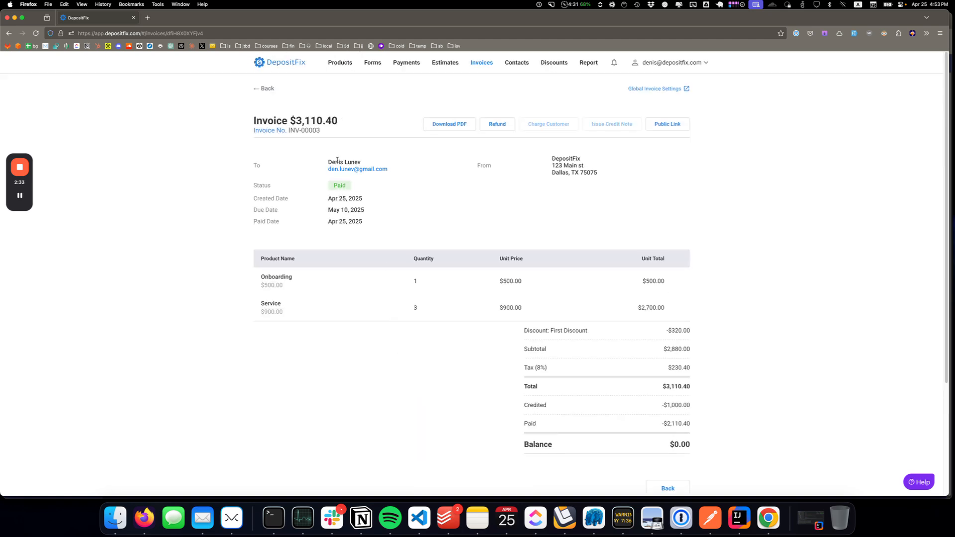
Open the accepted estimate the invoice was created from and review its credited and paid amounts, balance and linked invoice.
left_click(440, 65)
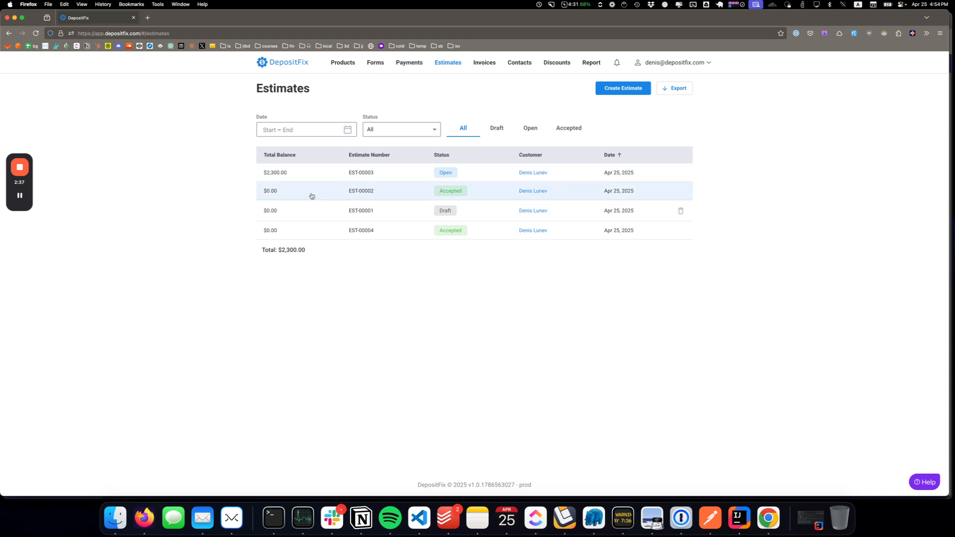
left_click(315, 230)
scroll(228, 281, "down", 5)
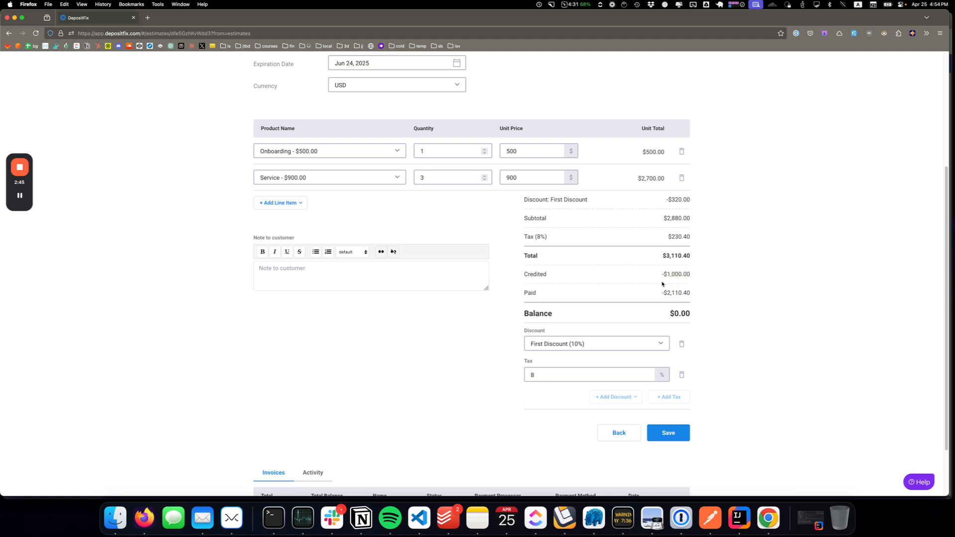
left_click_drag(660, 276, 693, 294)
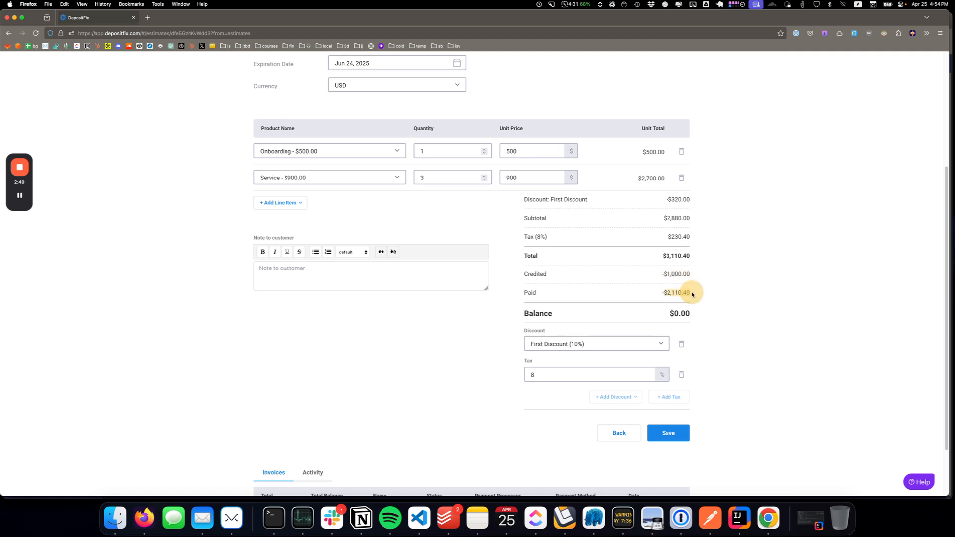
left_click(708, 302)
scroll(731, 328, "down", 3)
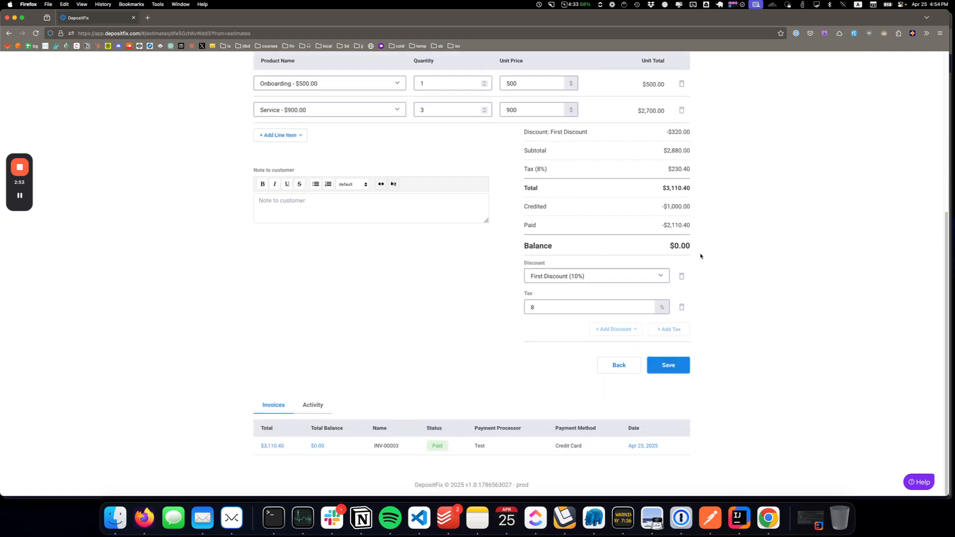
scroll(512, 348, "up", 9)
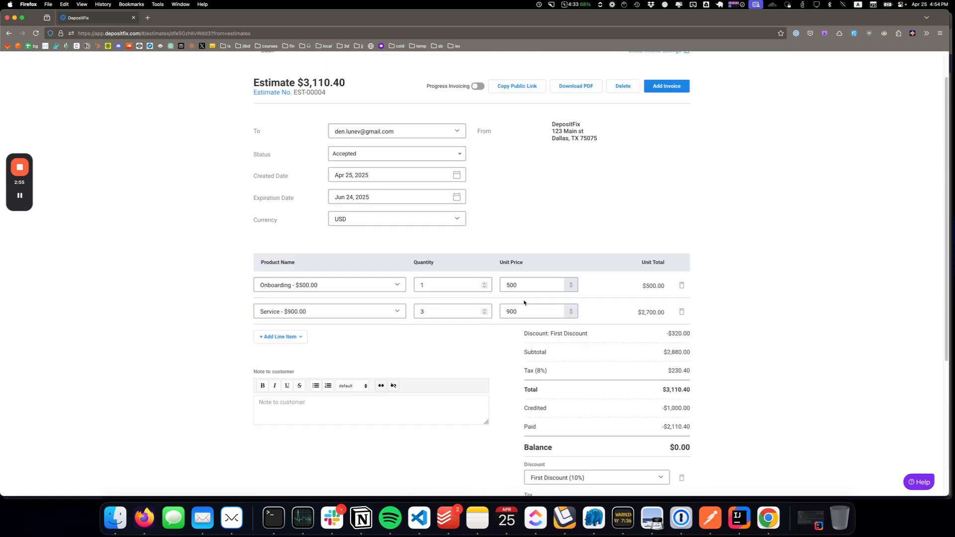
scroll(305, 257, "up", 2)
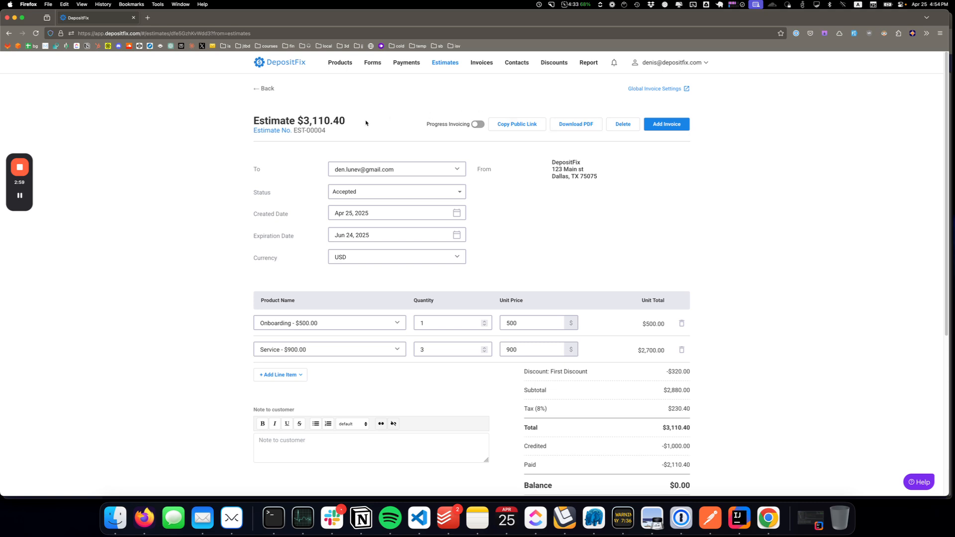
Return to the estimates list, open the estimate with Open status and enable Progress Invoicing on it.
left_click(259, 89)
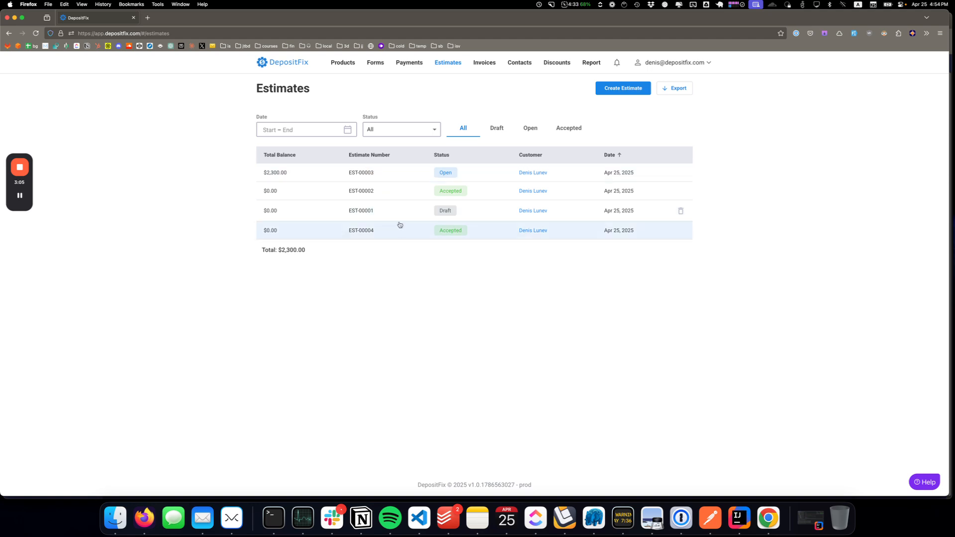
left_click(356, 177)
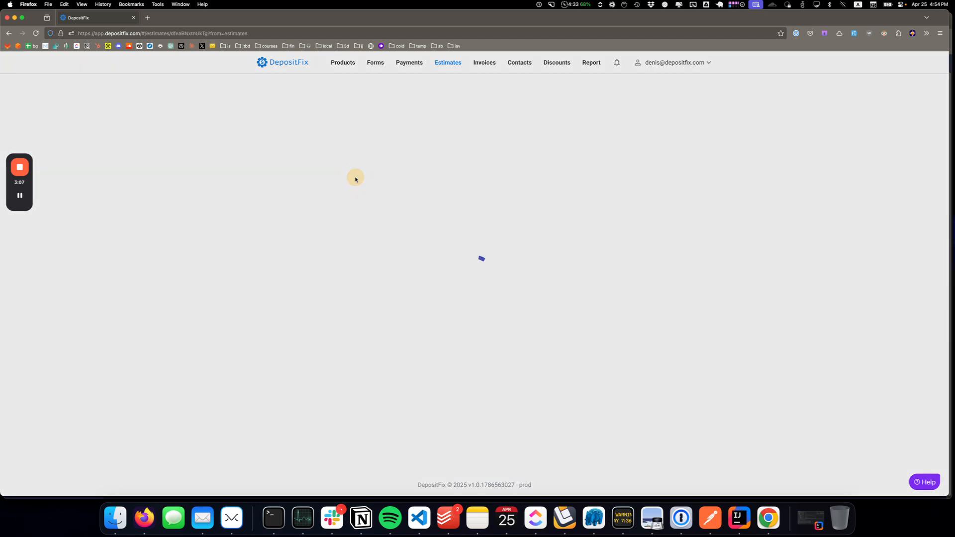
scroll(198, 281, "down", 1)
scroll(199, 282, "up", 1)
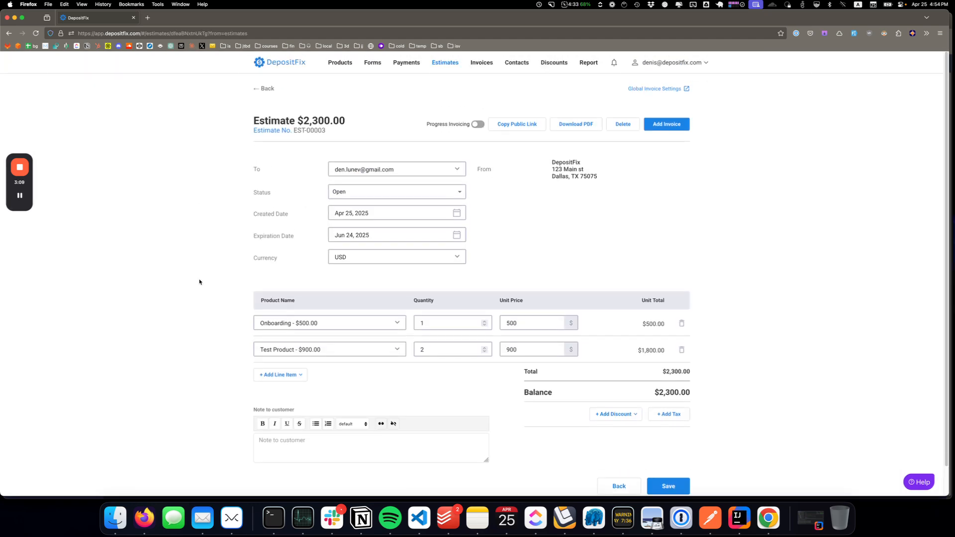
left_click(476, 125)
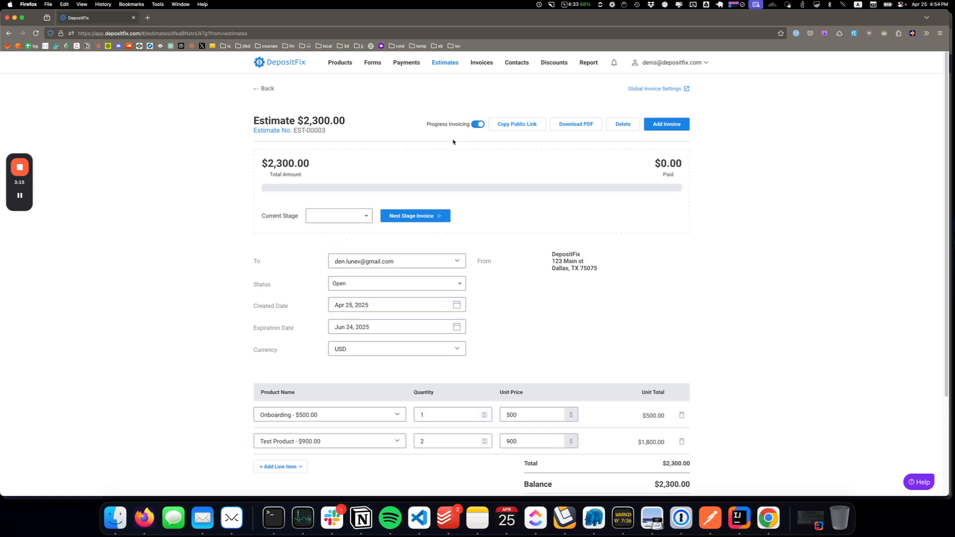
Check which Current Stage options the estimate offers for progress invoicing and look over its line items.
left_click(363, 218)
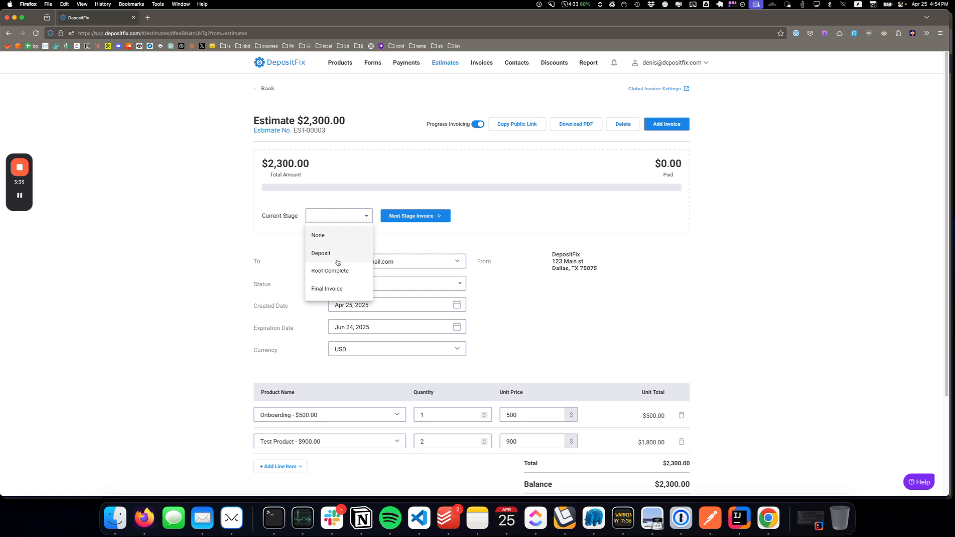
left_click(336, 289)
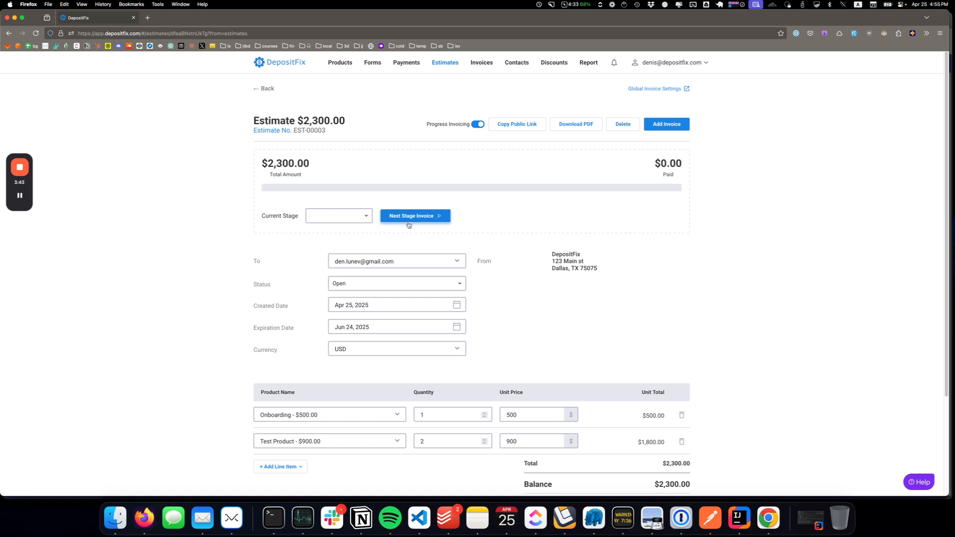
left_click(364, 220)
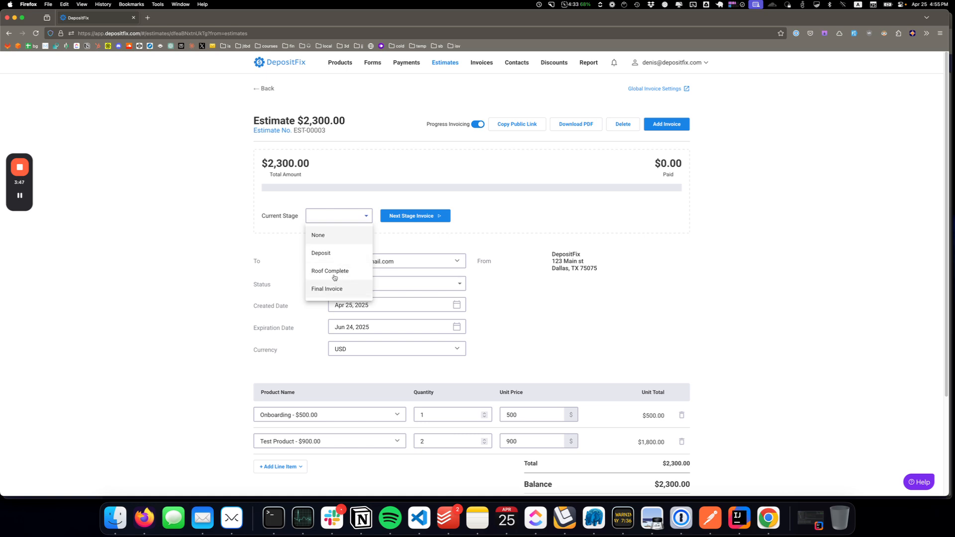
left_click(200, 228)
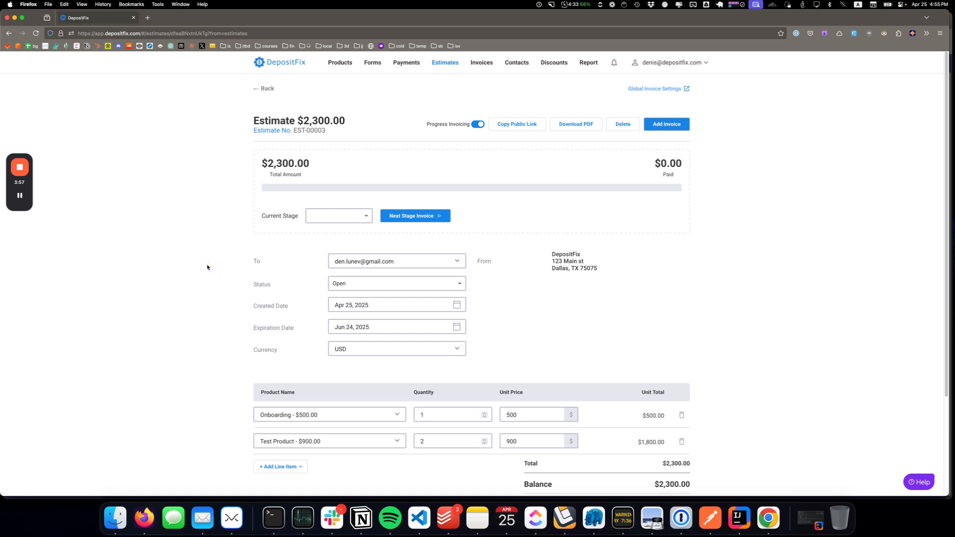
scroll(325, 295, "down", 5)
scroll(442, 343, "up", 5)
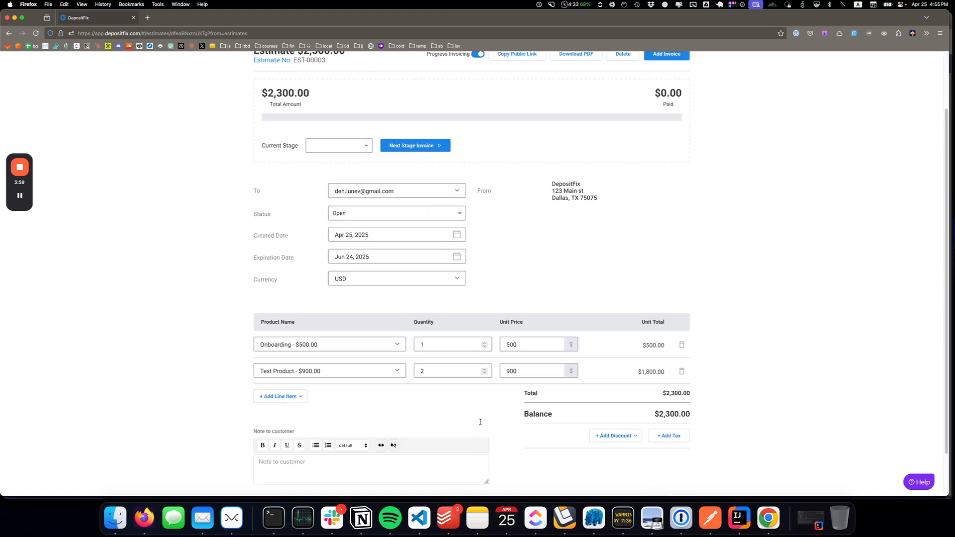
Create the next stage invoice from the estimate and charge the customer its full 2300 USD balance by Credit Card.
left_click(392, 216)
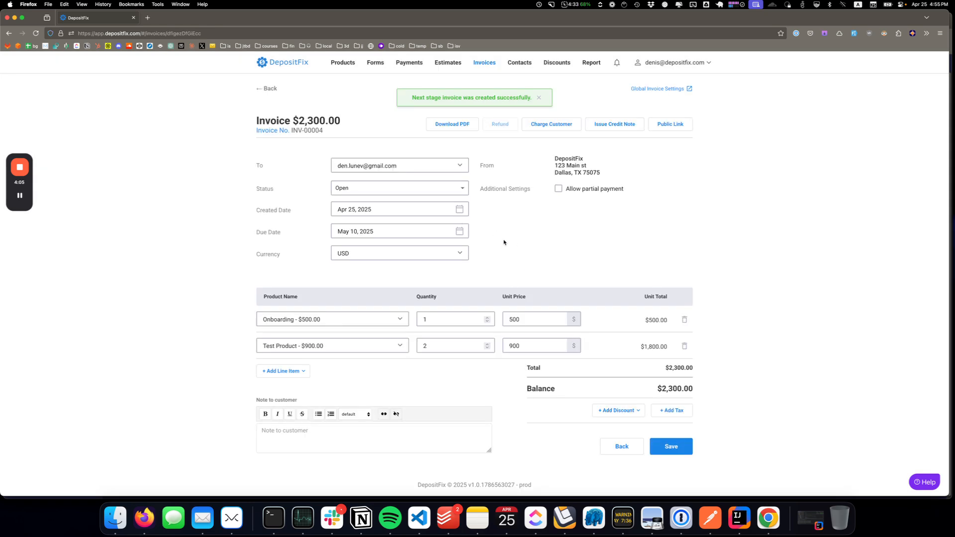
left_click(537, 97)
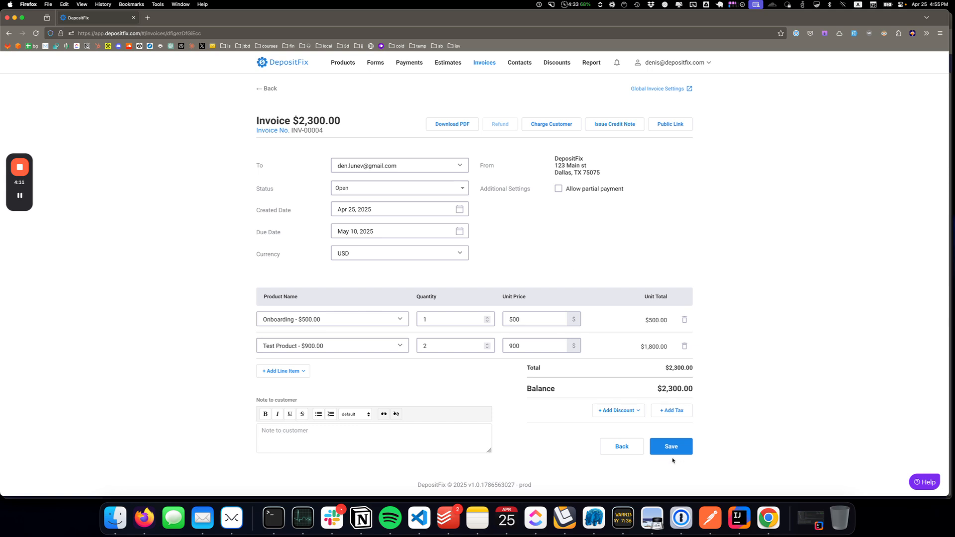
left_click(560, 126)
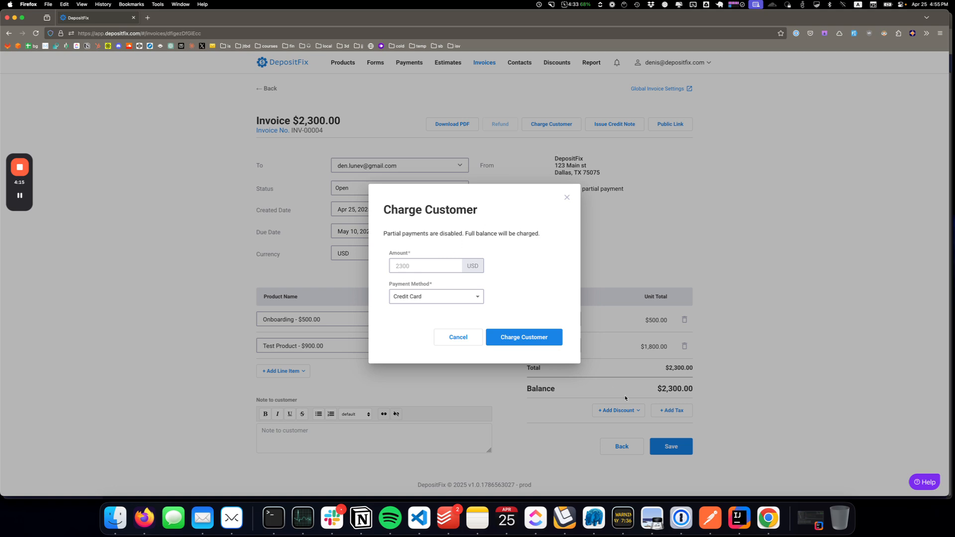
left_click(534, 339)
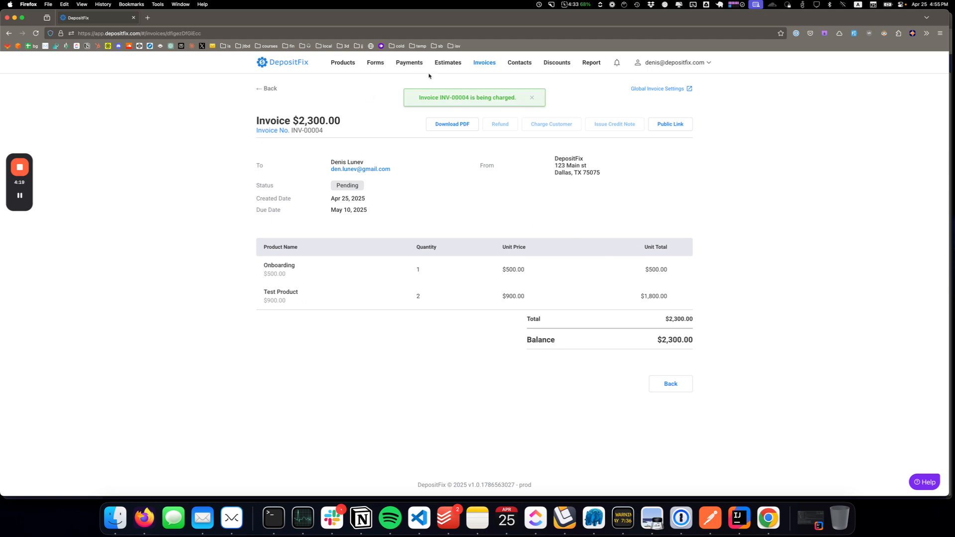
Return to the estimate, refresh it and check the deposit invoice's status and the progress bar's total and paid amounts.
left_click(9, 32)
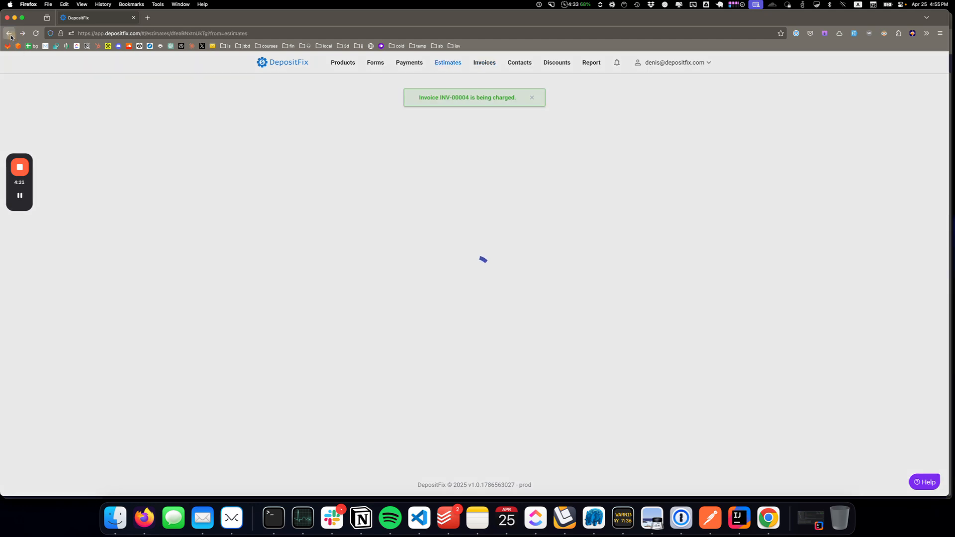
left_click(36, 32)
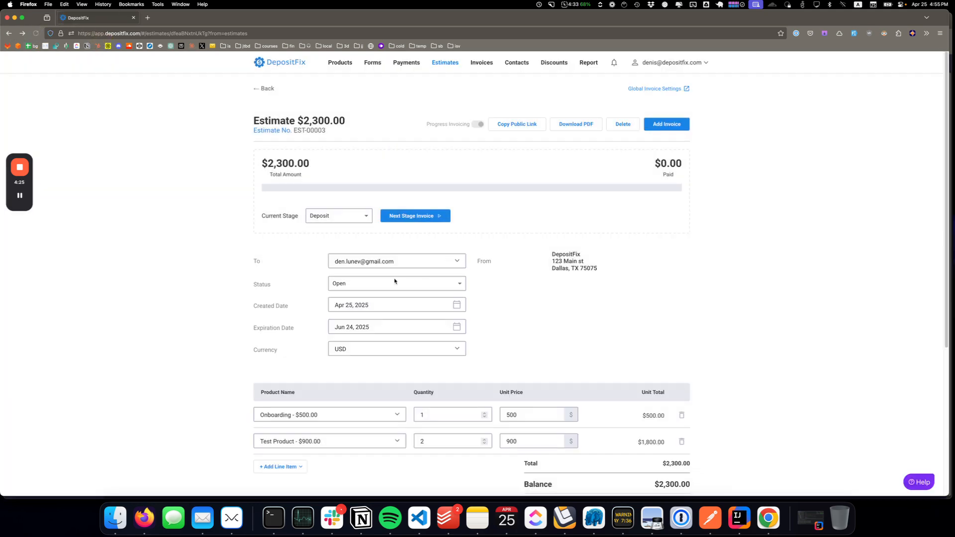
scroll(200, 281, "down", 5)
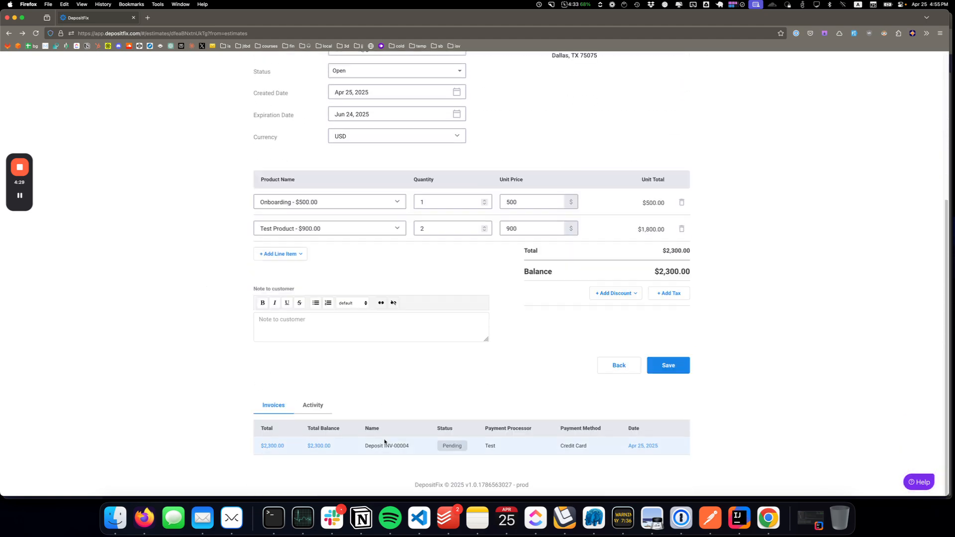
key("super+r")
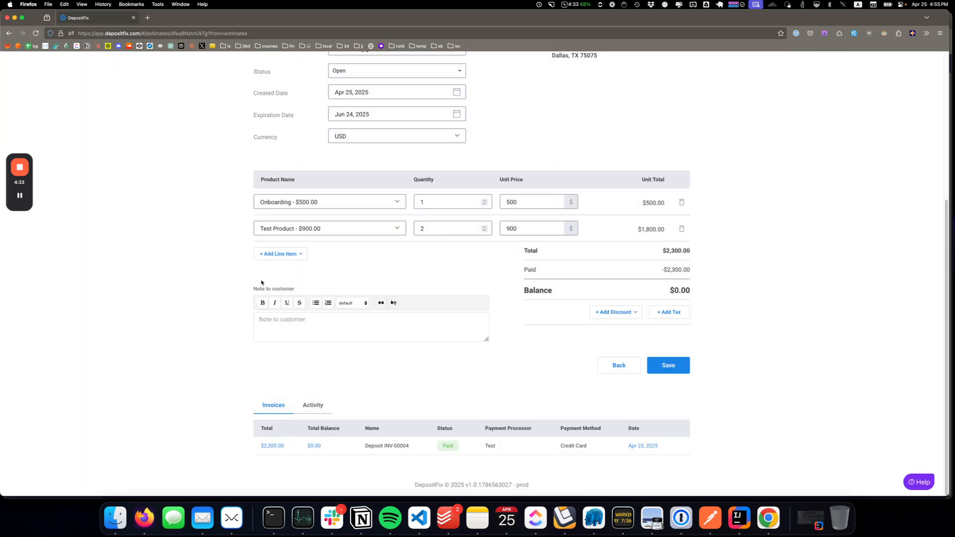
scroll(239, 219, "up", 4)
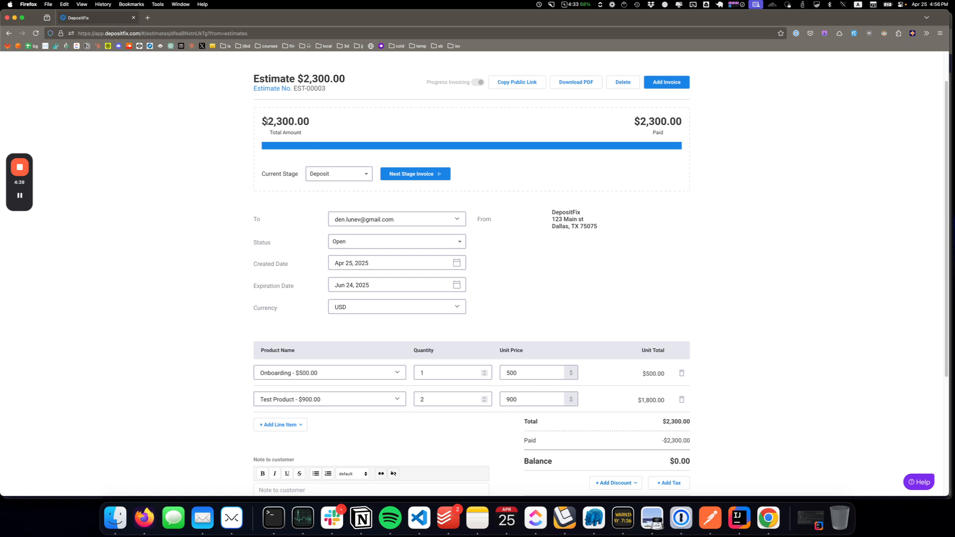
left_click_drag(267, 122, 314, 122)
mouse_move(639, 122)
left_mouse_down()
mouse_move(670, 125)
mouse_move(646, 132)
left_mouse_up()
Add the Service - $900.00 product to the estimate as a line item with quantity 2 and save the estimate.
scroll(220, 393, "down", 3)
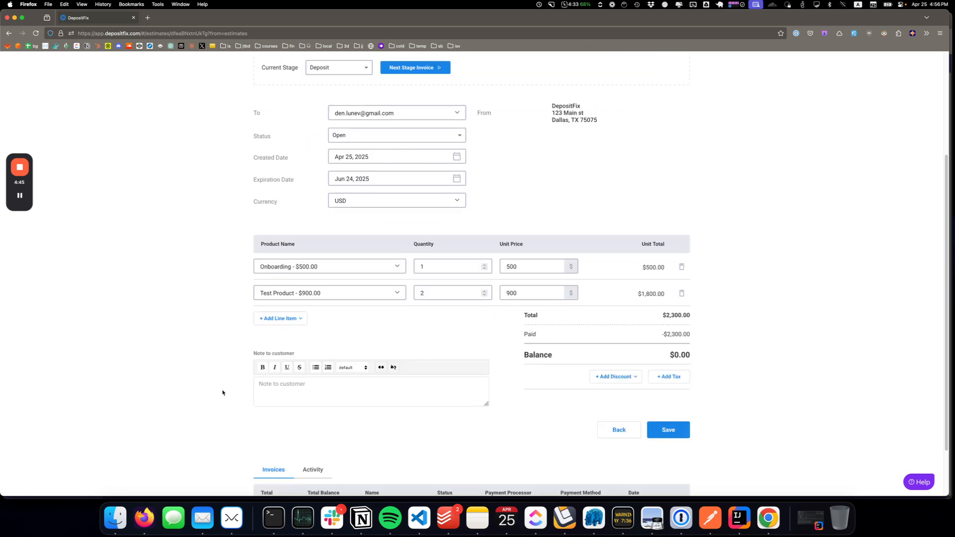
left_click(276, 319)
left_click(273, 335)
left_click(299, 319)
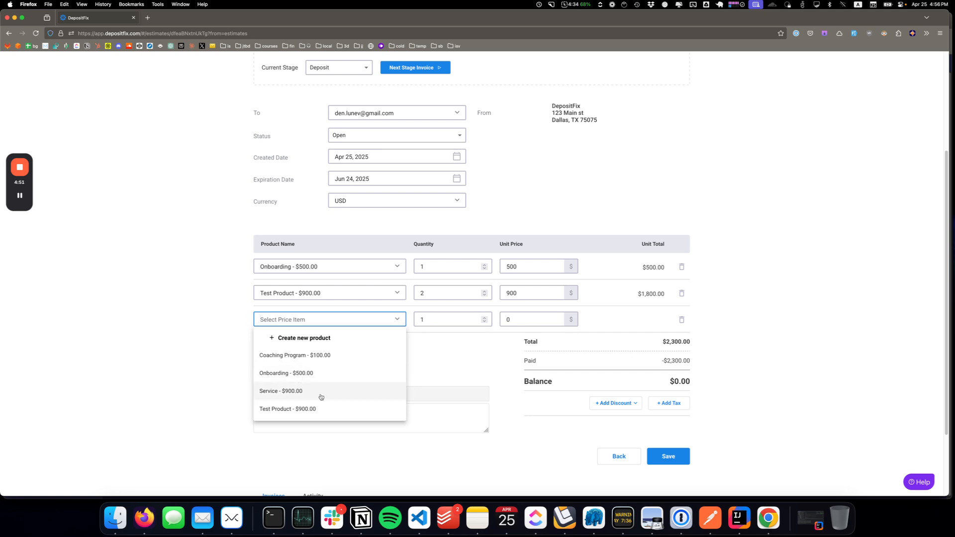
left_click(313, 393)
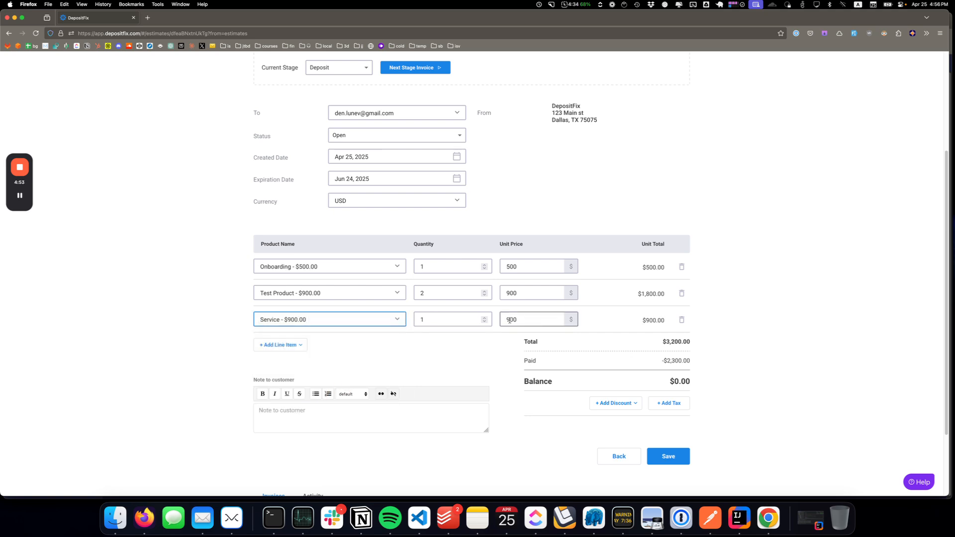
double_click(428, 319)
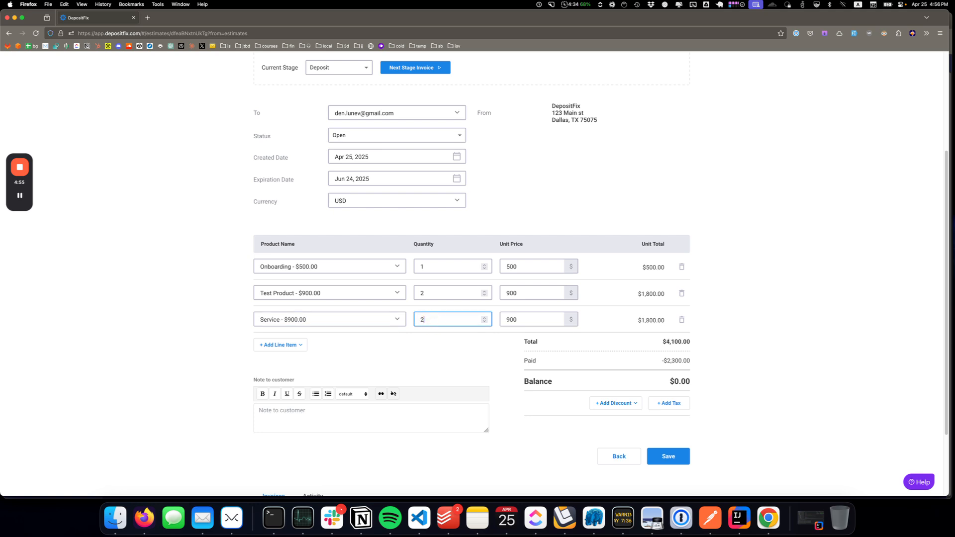
left_click(401, 353)
left_click(669, 460)
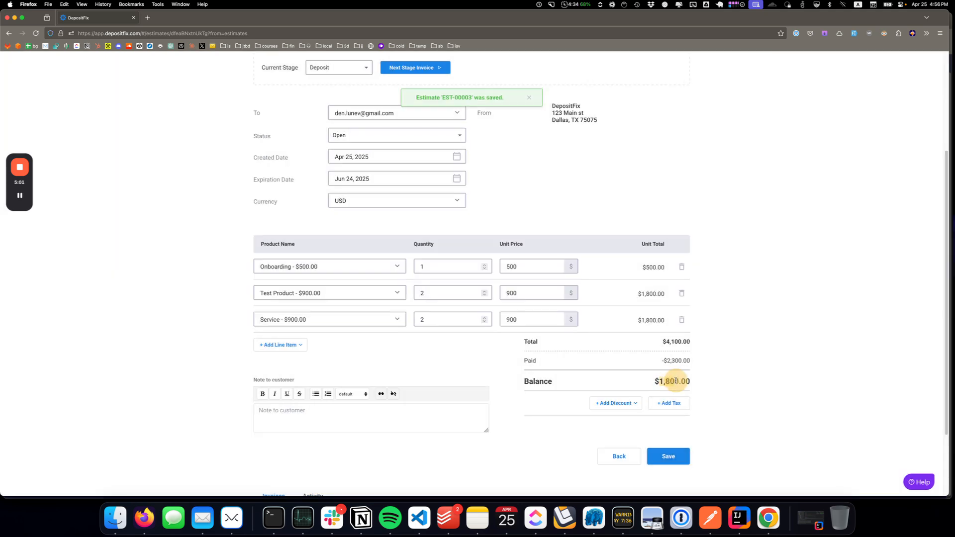
scroll(521, 335, "up", 5)
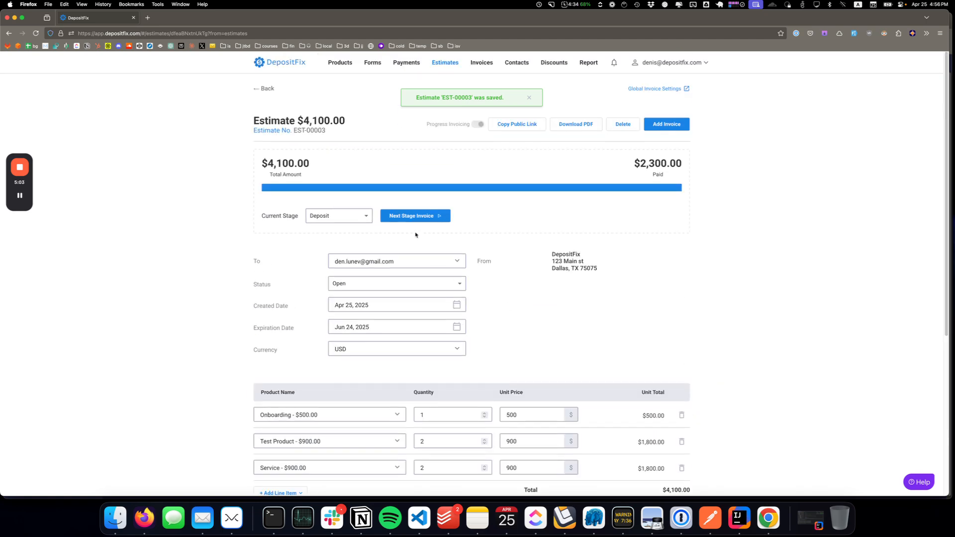
Check the Current Stage options on the estimate and create the next stage invoice following Deposit.
scroll(251, 276, "down", 4)
scroll(253, 279, "up", 3)
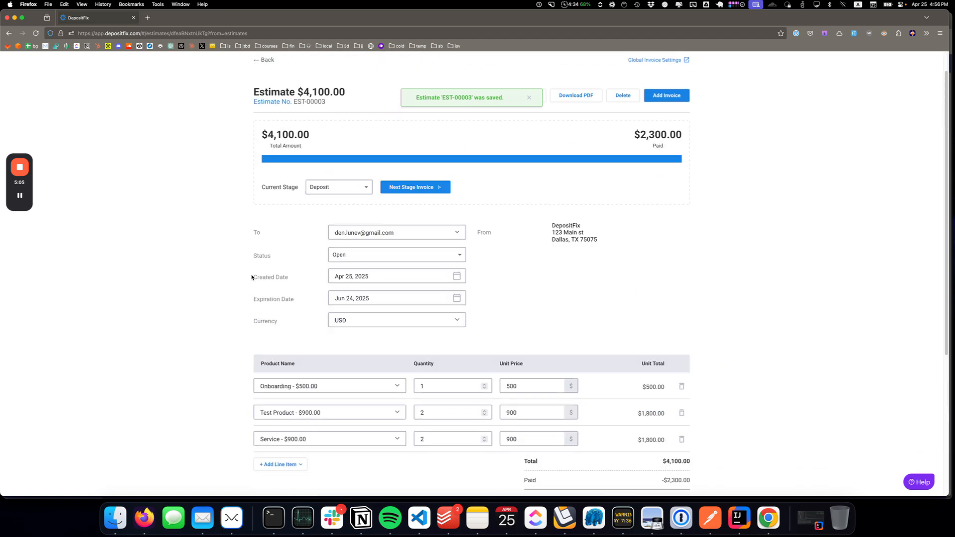
left_click(357, 194)
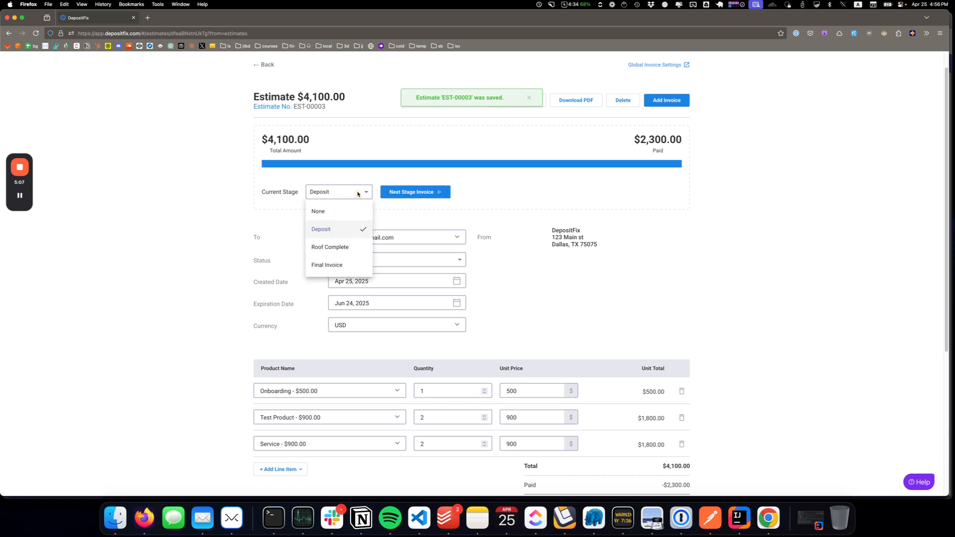
left_click(194, 257)
left_click(403, 195)
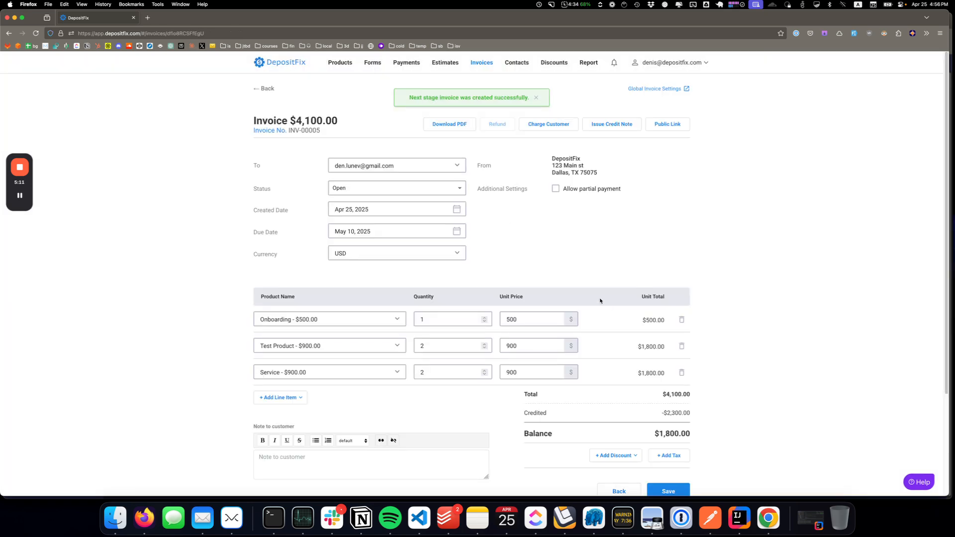
Review the new stage invoice's line items, credited amount, remaining balance and credit note entry under its payments.
scroll(540, 244, "down", 3)
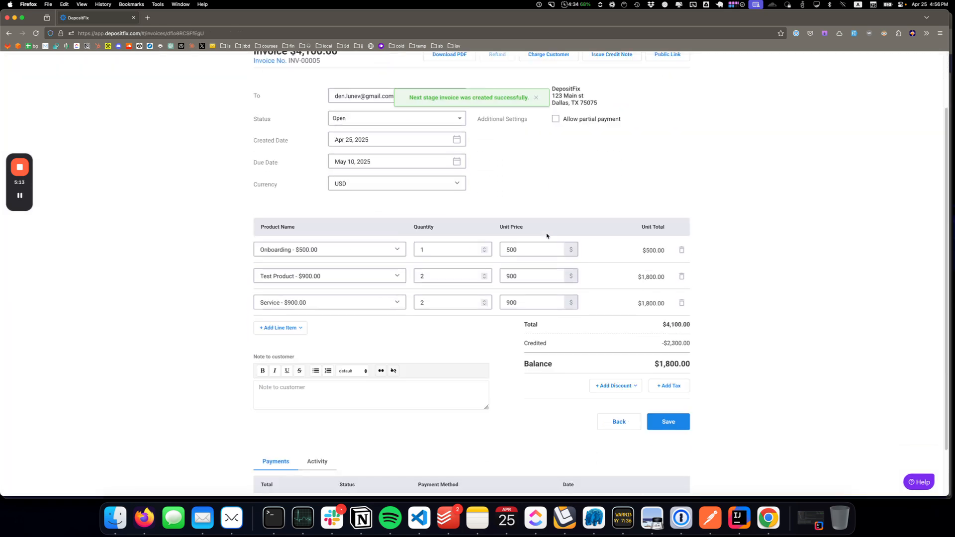
scroll(557, 244, "down", 1)
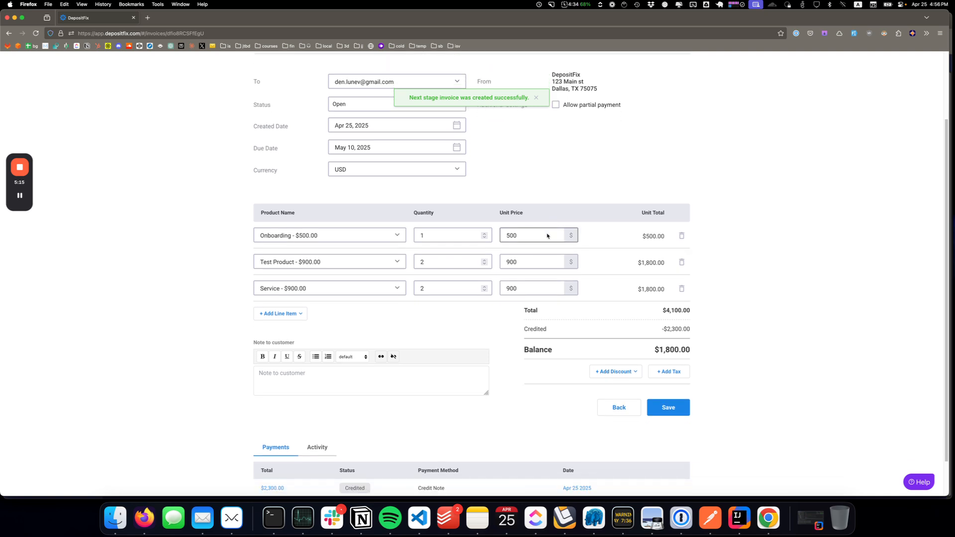
left_click(536, 98)
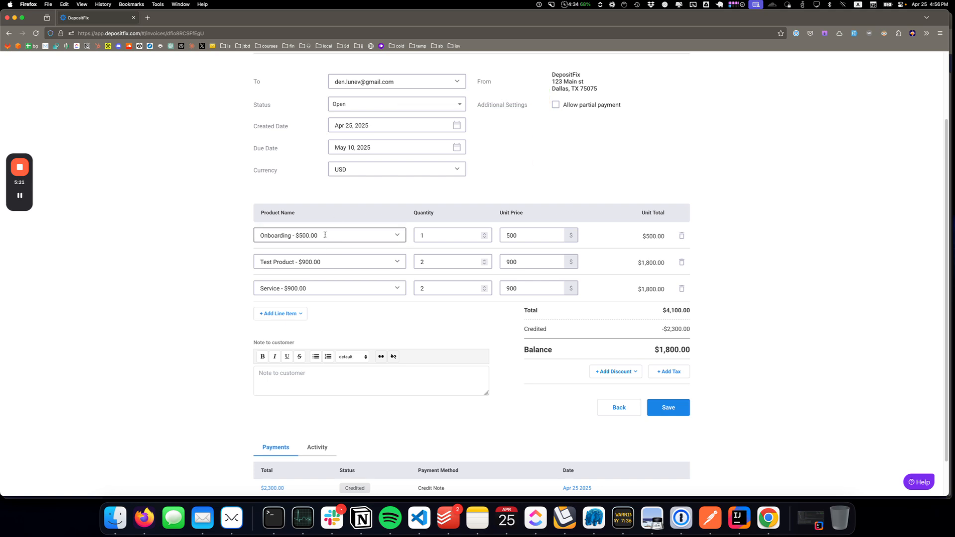
scroll(876, 278, "down", 3)
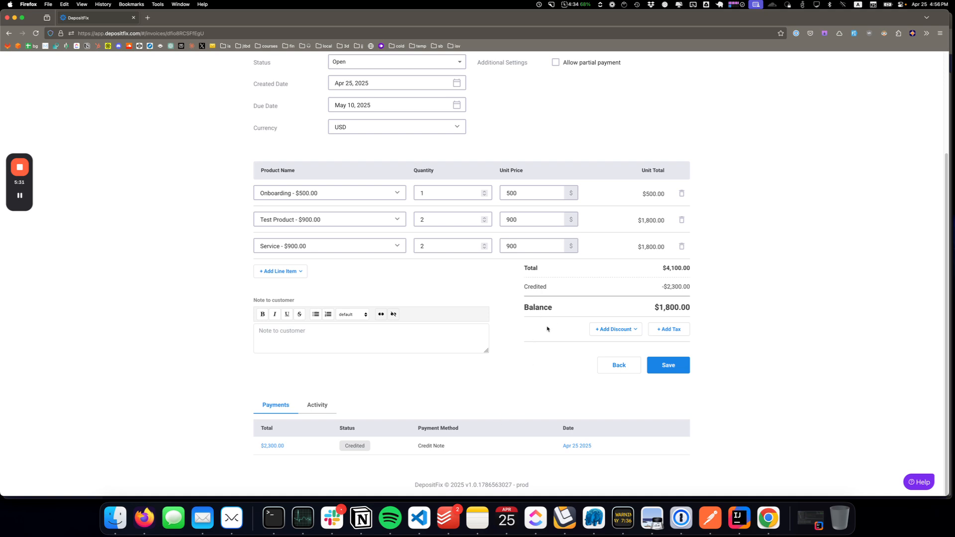
left_click_drag(664, 287, 703, 308)
left_click(705, 316)
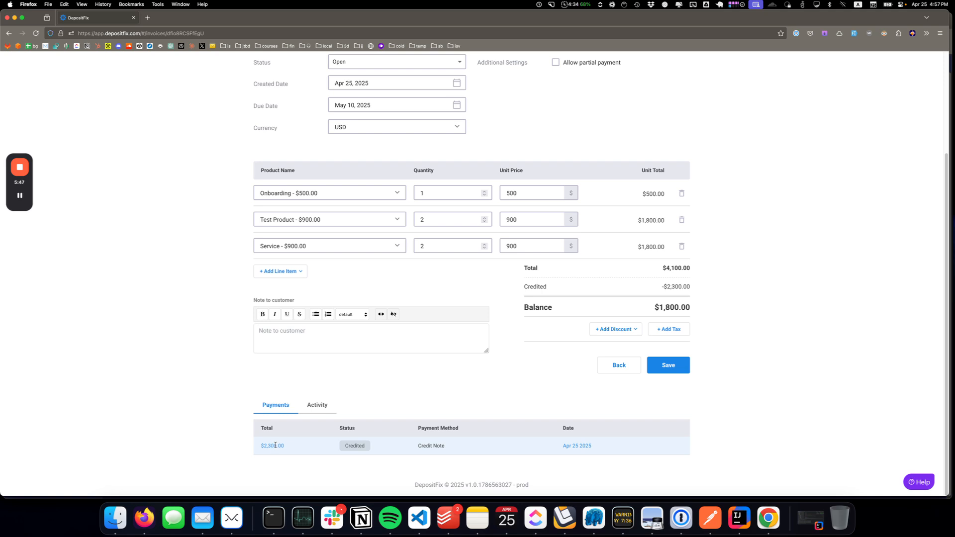
Save the newly created stage invoice.
scroll(613, 372, "up", 3)
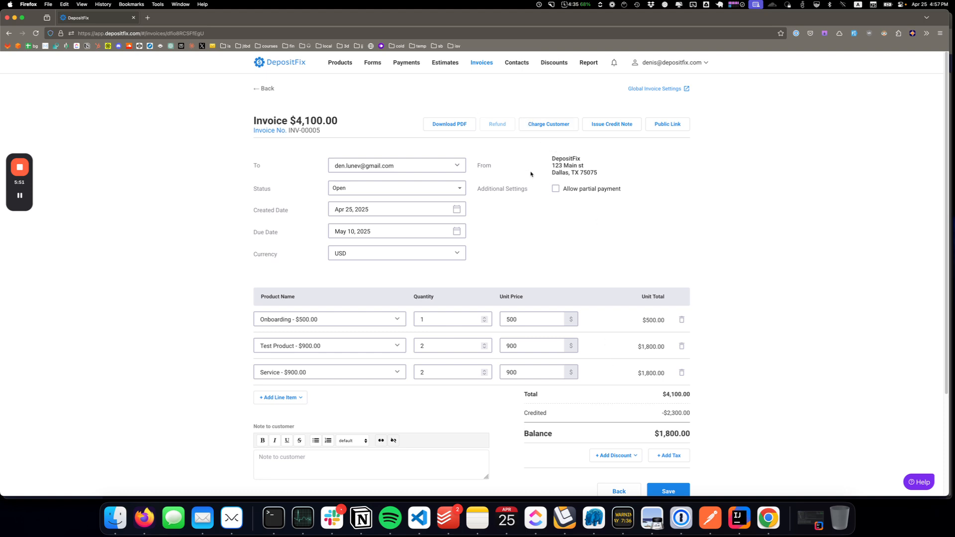
scroll(539, 182, "down", 3)
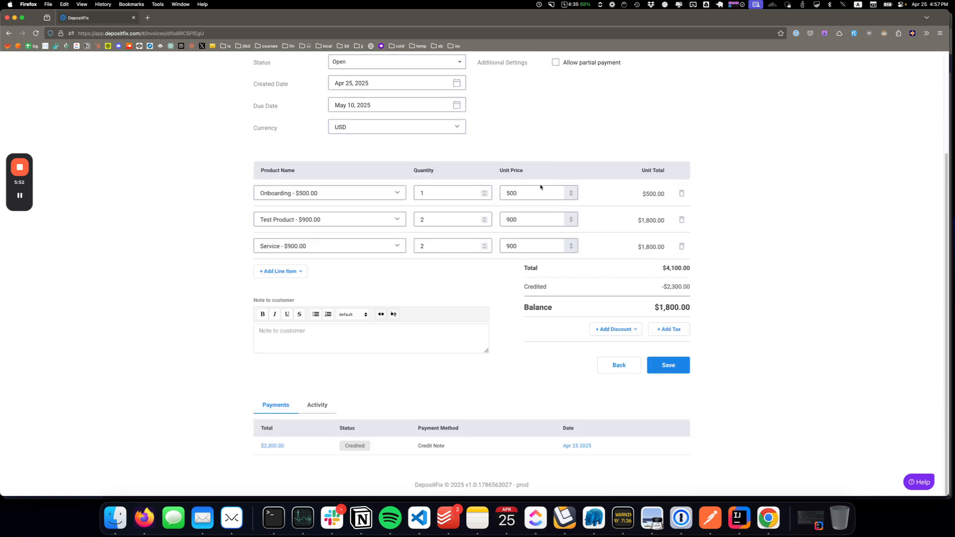
left_click(674, 366)
scroll(515, 392, "up", 3)
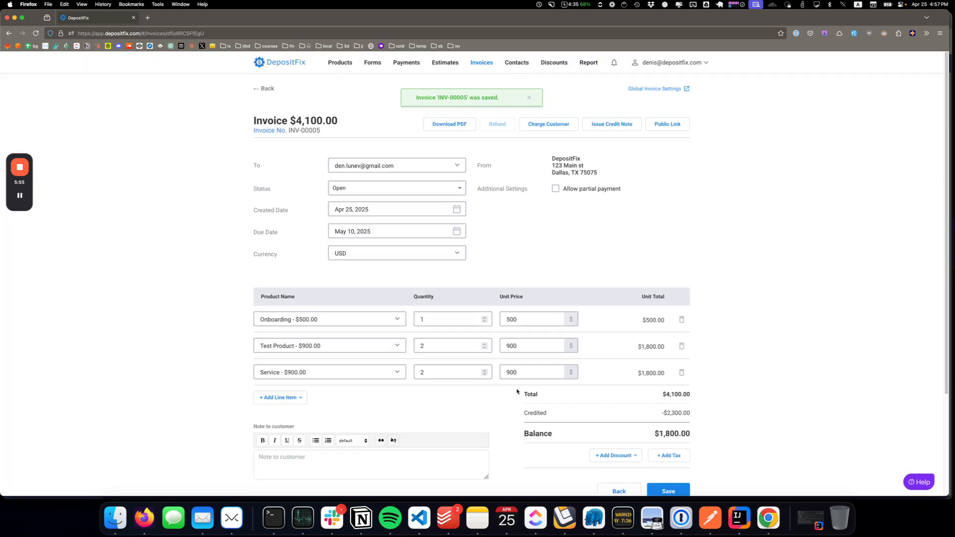
Return to the estimate, refresh it and check its totals and the Roof Complete invoice's balance and status.
left_click(10, 34)
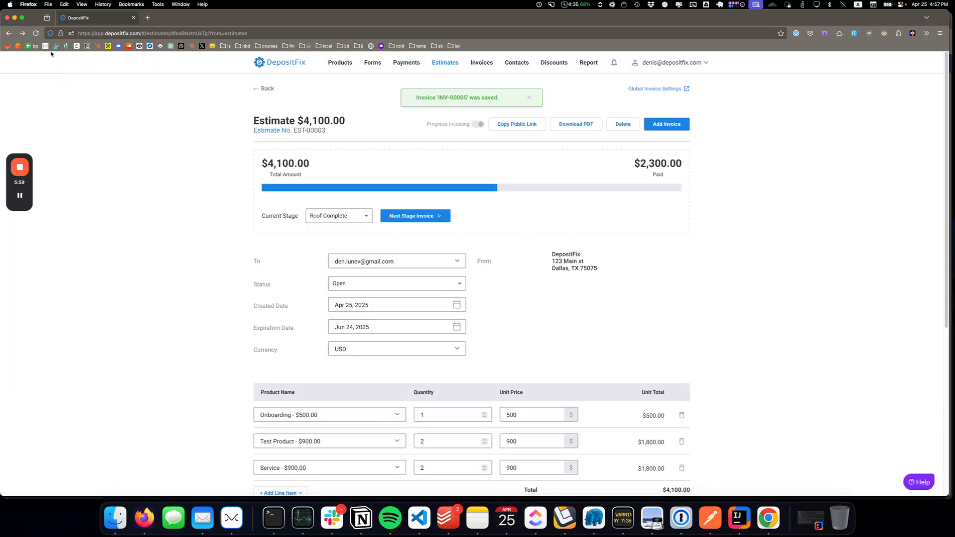
left_click(36, 33)
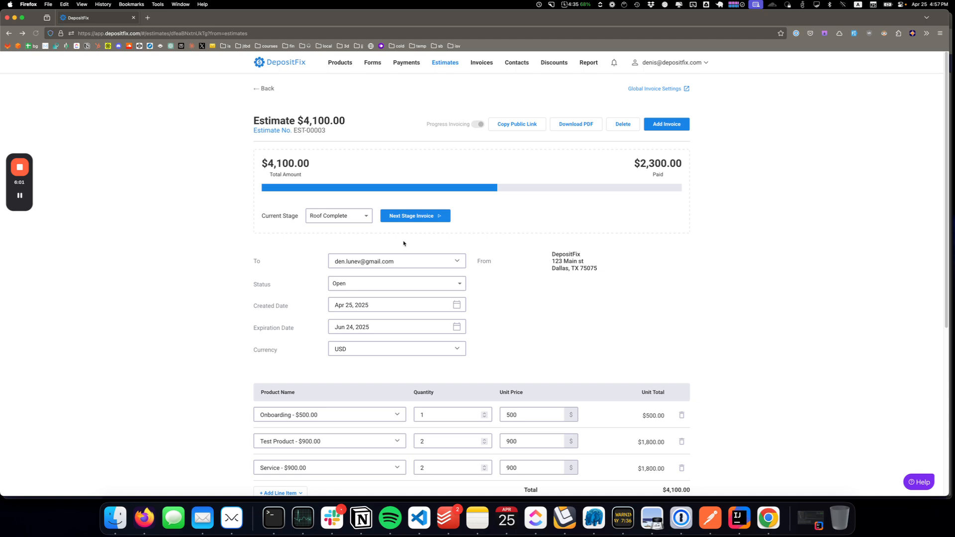
scroll(241, 307, "down", 5)
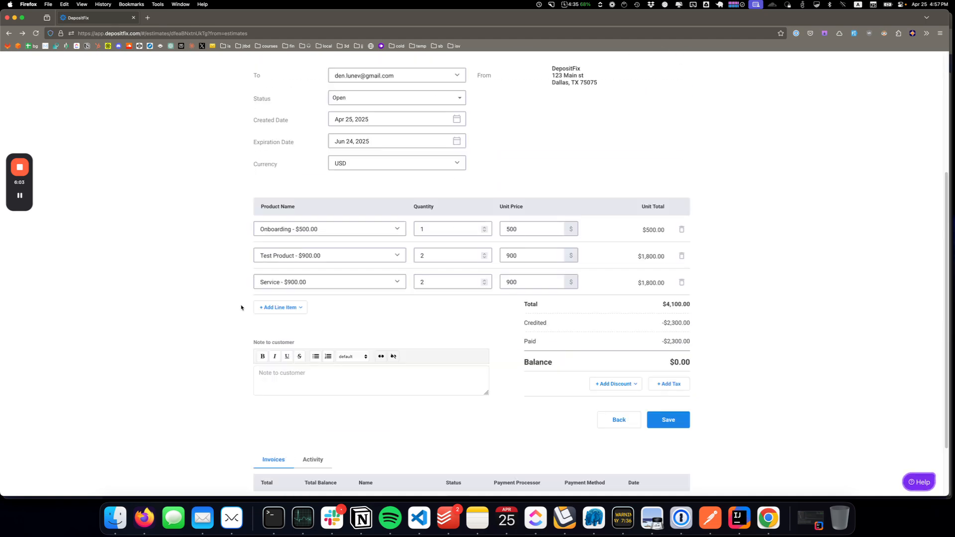
scroll(241, 307, "down", 2)
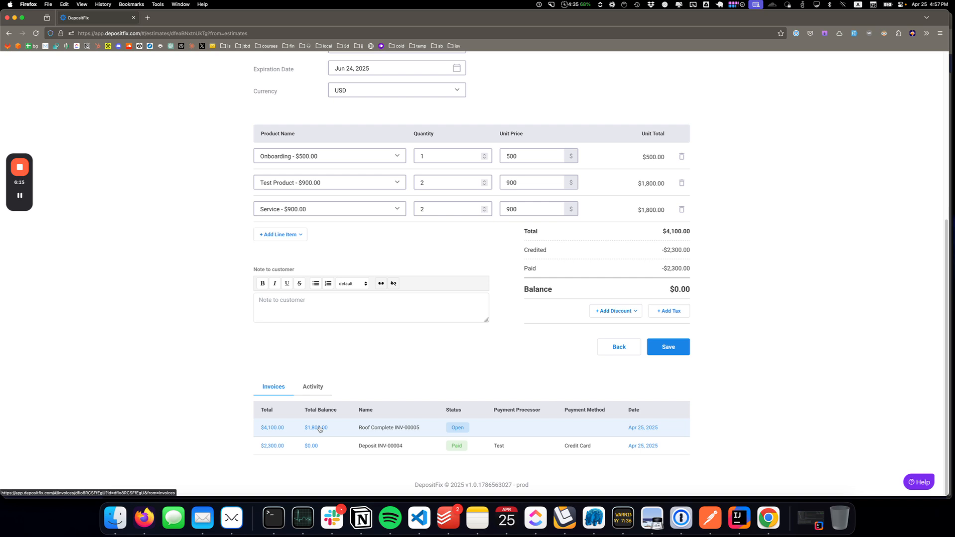
Add the Coaching Program - $100.00 product to the estimate as a line item with quantity 3 and save the estimate.
left_click(271, 238)
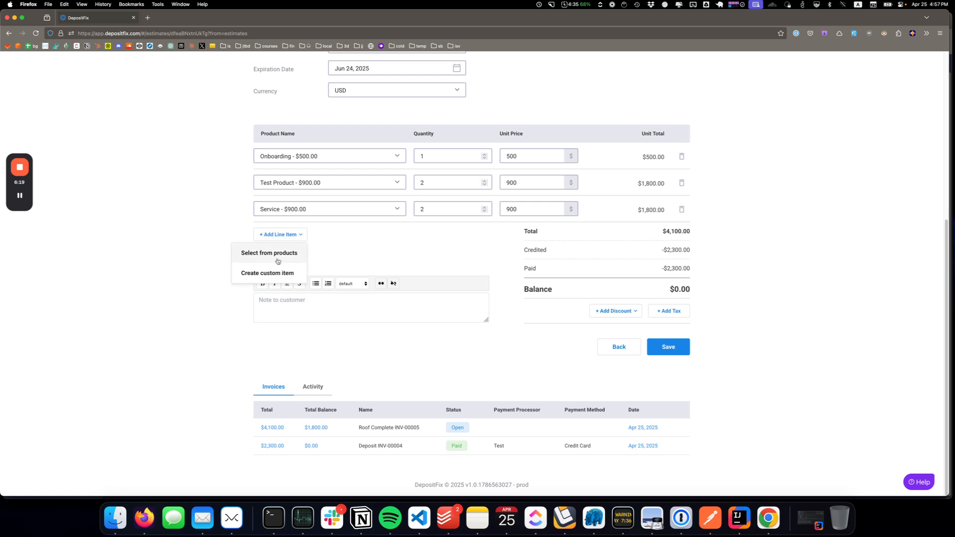
left_click(273, 254)
left_click(307, 236)
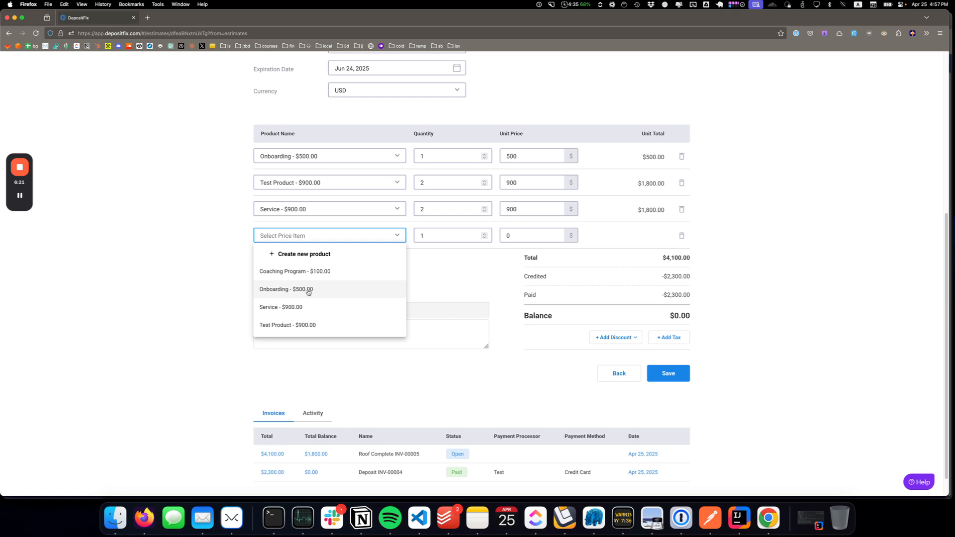
scroll(305, 312, "down", 1)
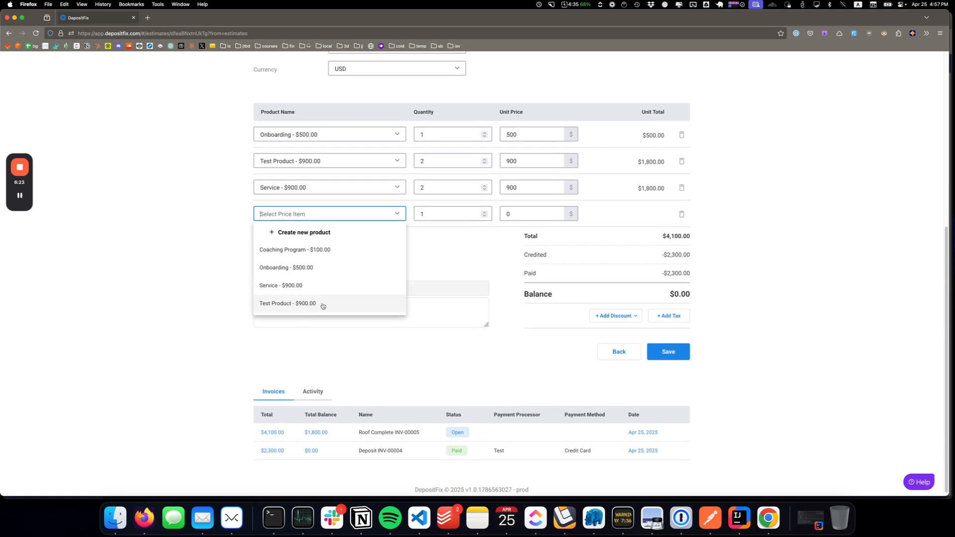
left_click(321, 249)
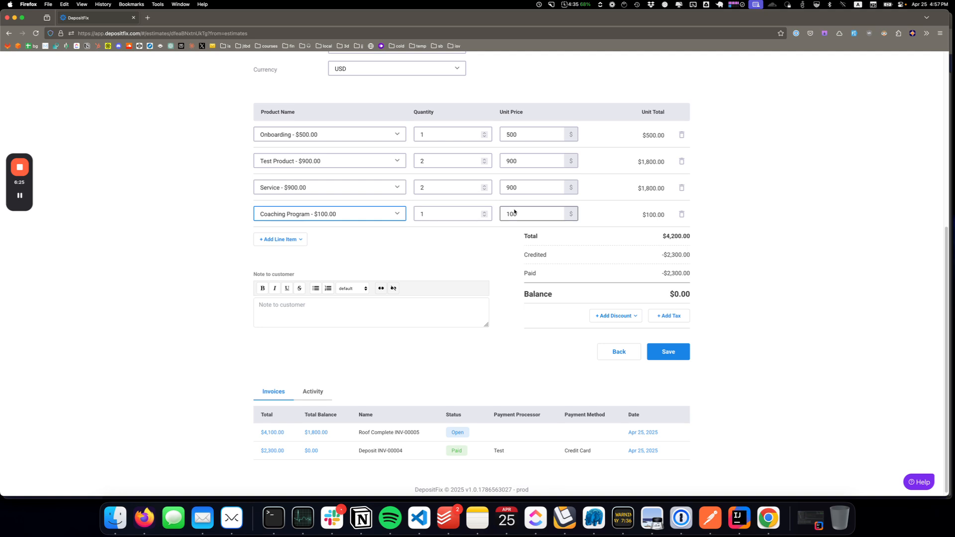
left_click(463, 217)
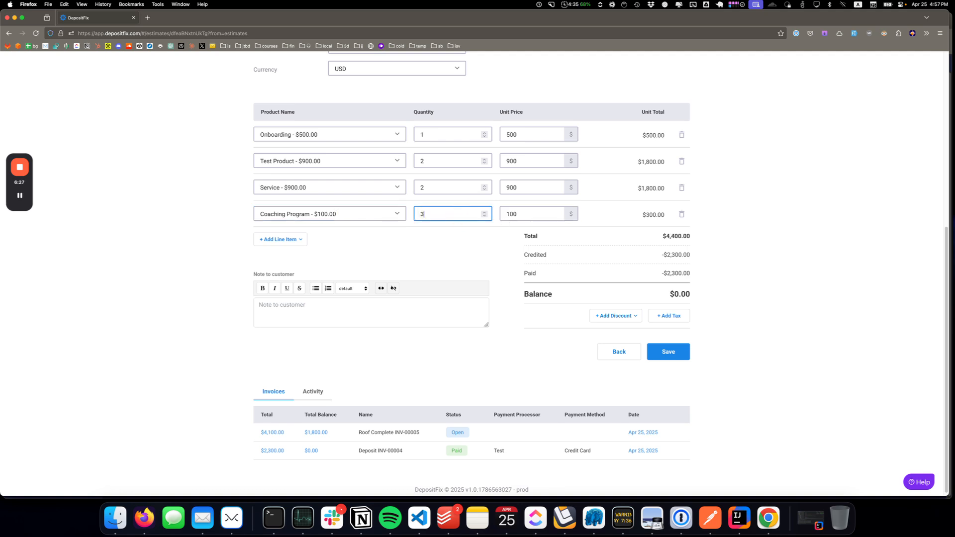
left_click(435, 257)
left_click(669, 353)
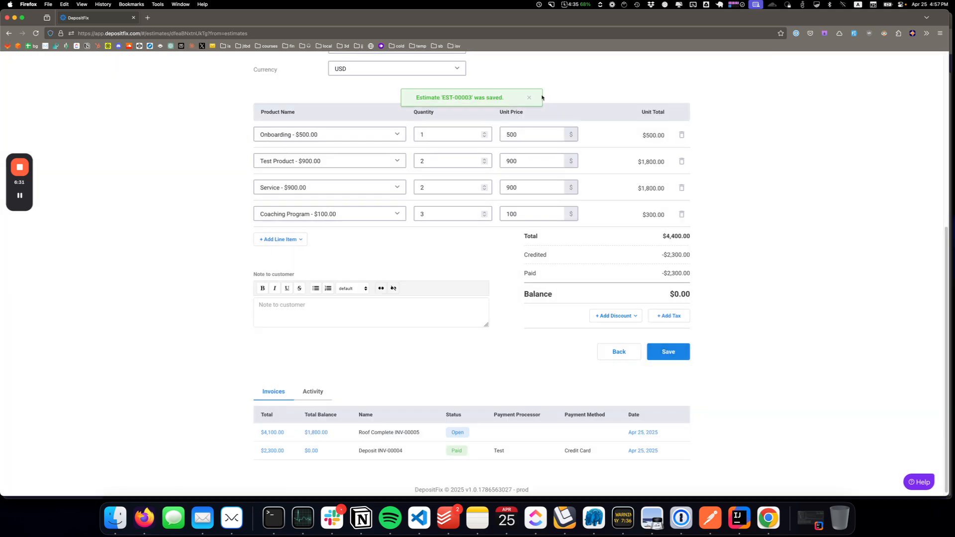
left_click(529, 97)
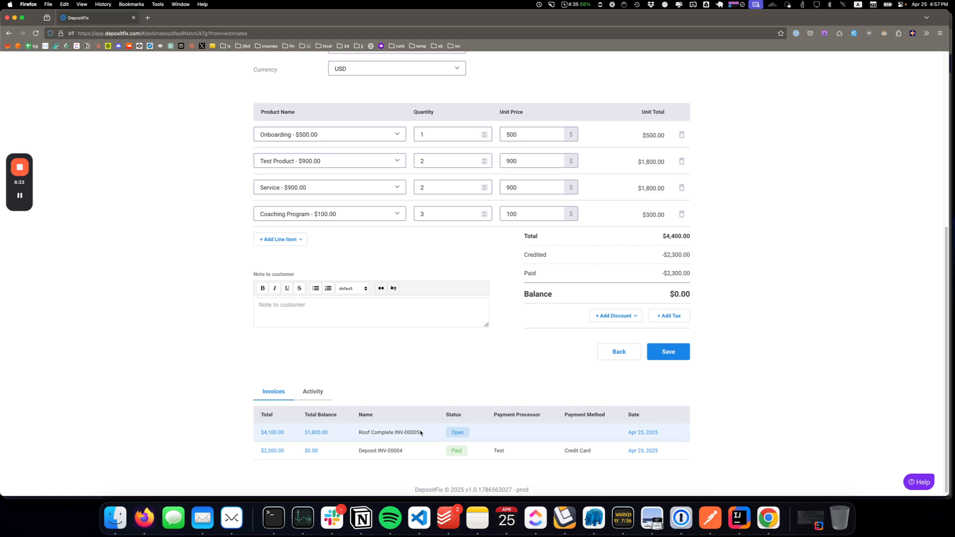
Create the next stage invoice following Roof Complete and check its line items, credited amount and balance.
scroll(393, 380, "down", 1)
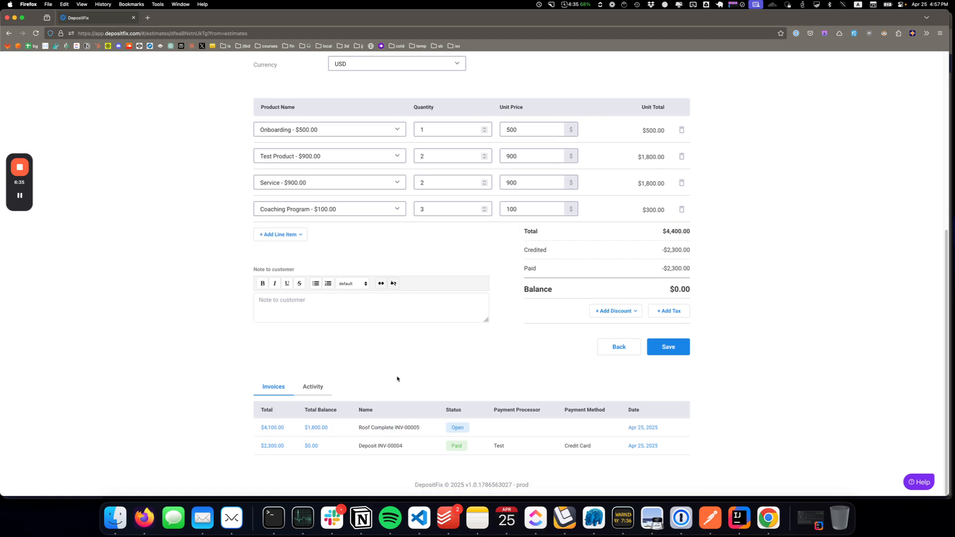
scroll(396, 378, "up", 10)
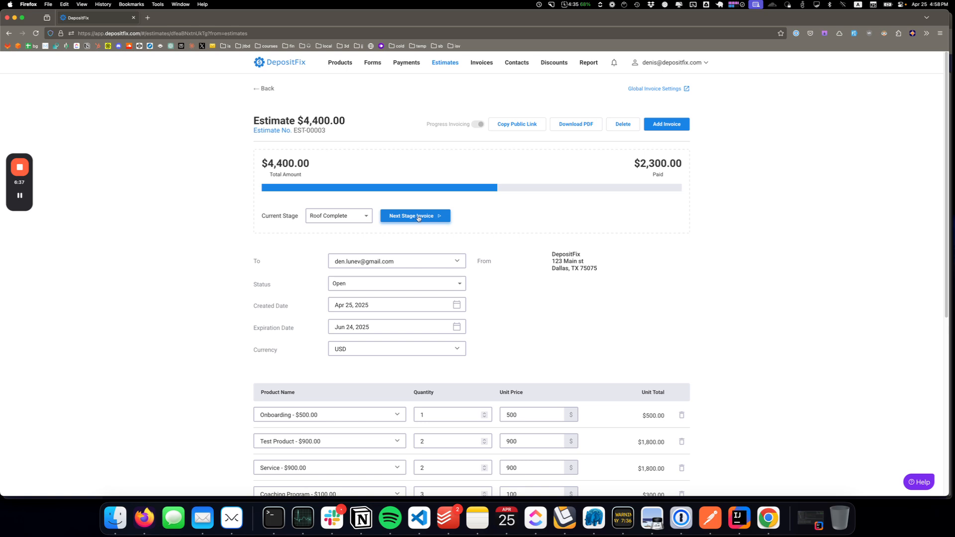
left_click(410, 219)
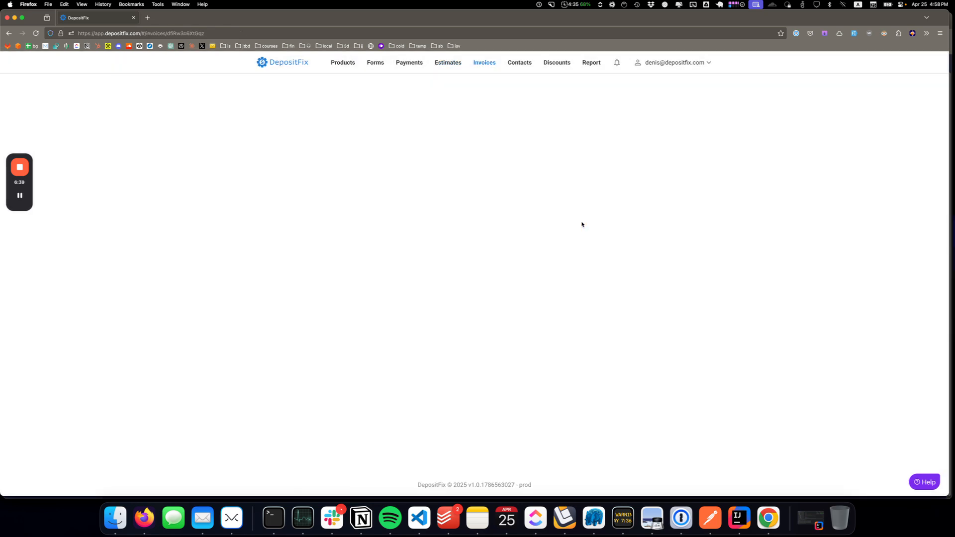
scroll(631, 298, "down", 5)
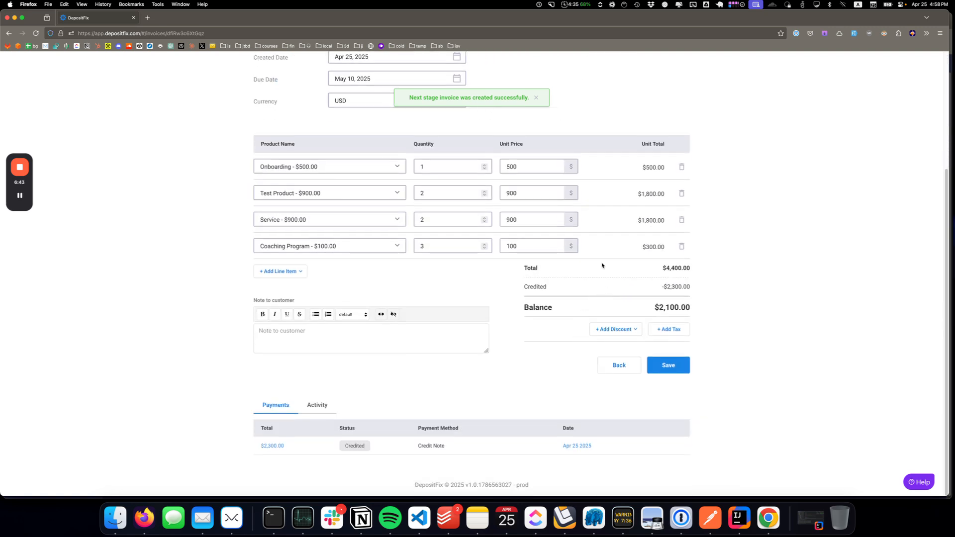
left_click(536, 98)
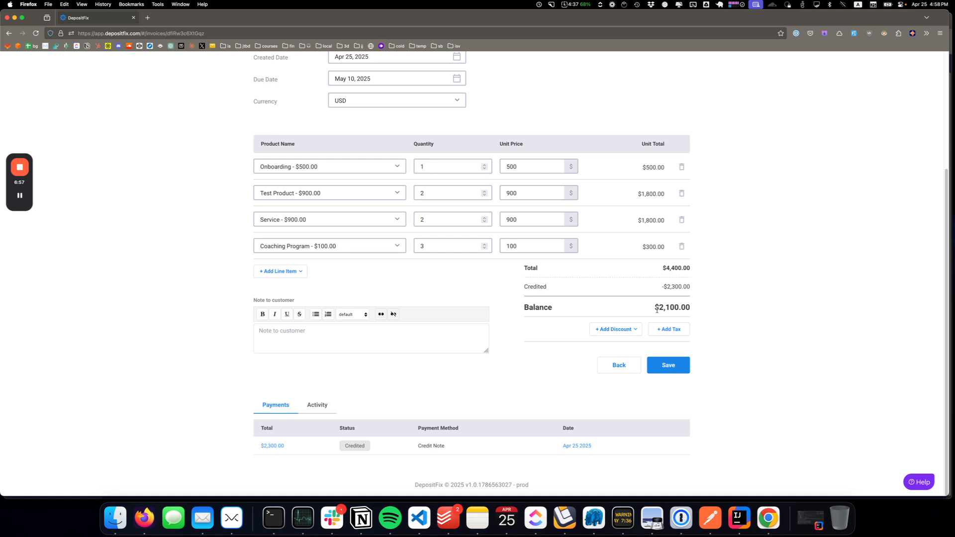
left_click_drag(658, 307, 692, 307)
Return to the estimate, refresh it and examine the progress bar, totals, and each stage invoice's balance and status.
left_click(9, 33)
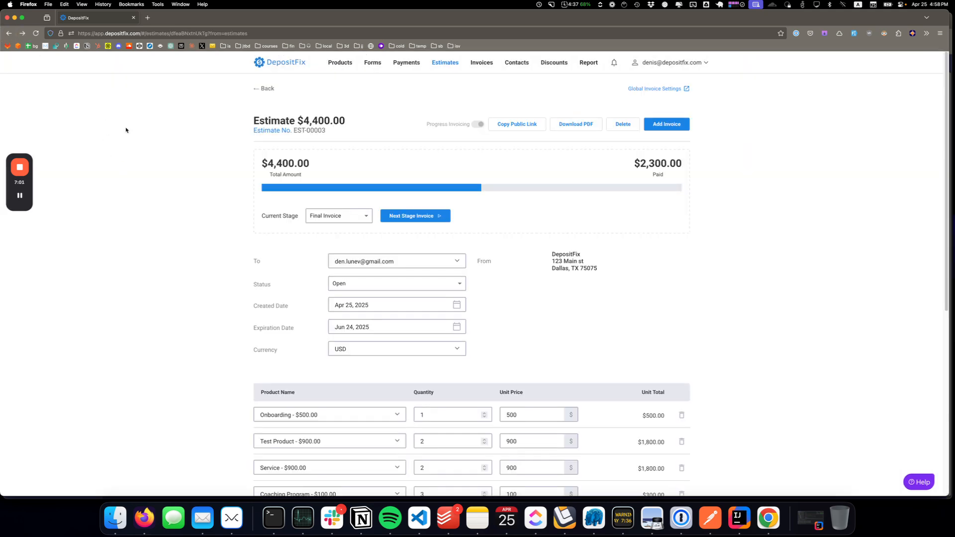
left_click(36, 33)
scroll(223, 299, "down", 8)
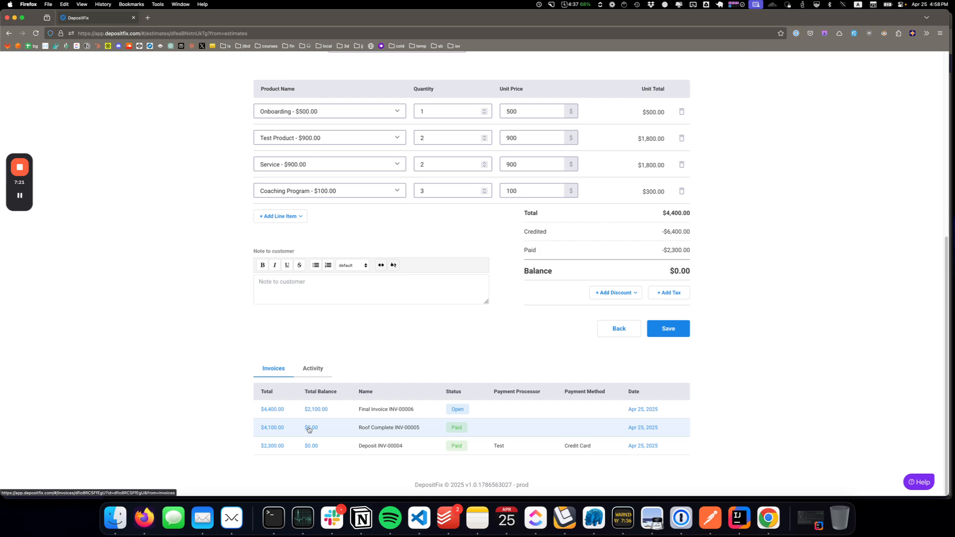
scroll(334, 366, "up", 5)
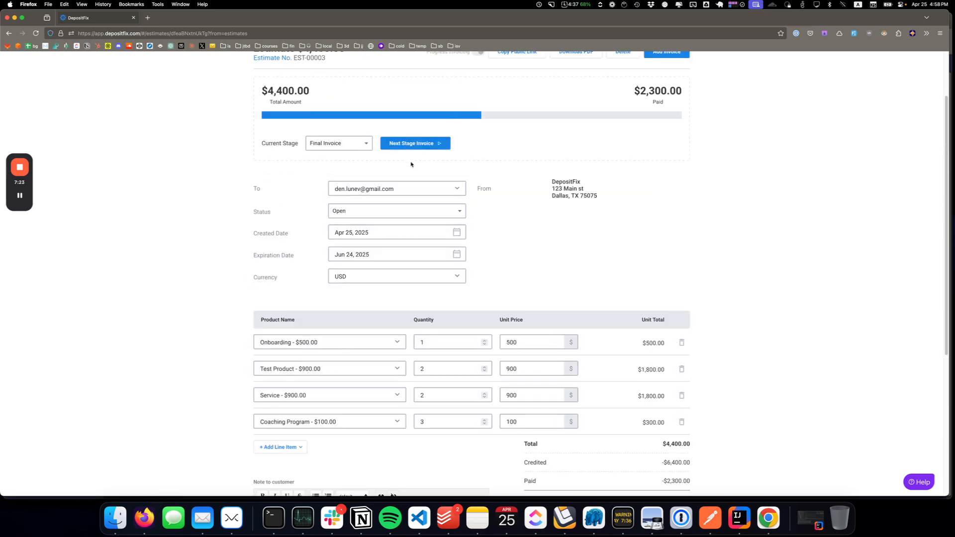
scroll(318, 294, "down", 5)
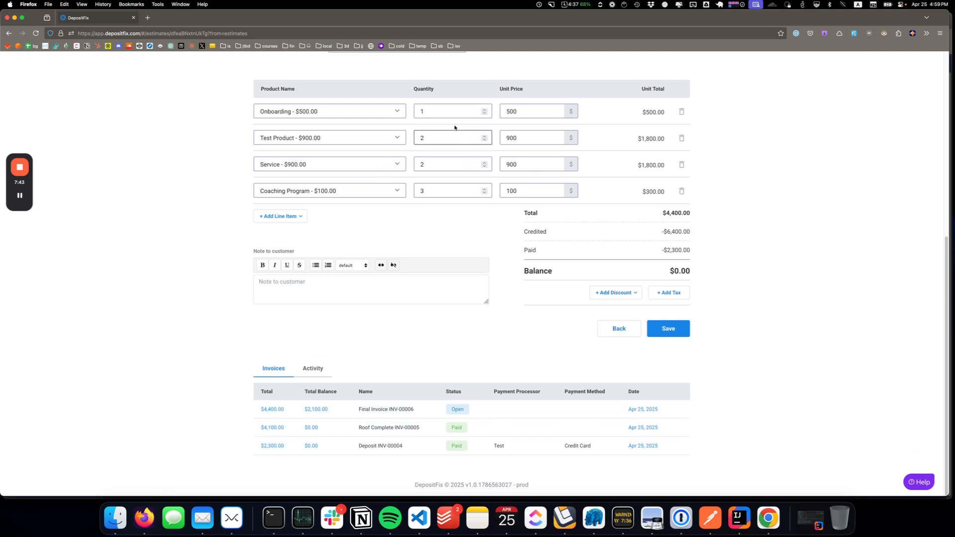
scroll(443, 221, "up", 3)
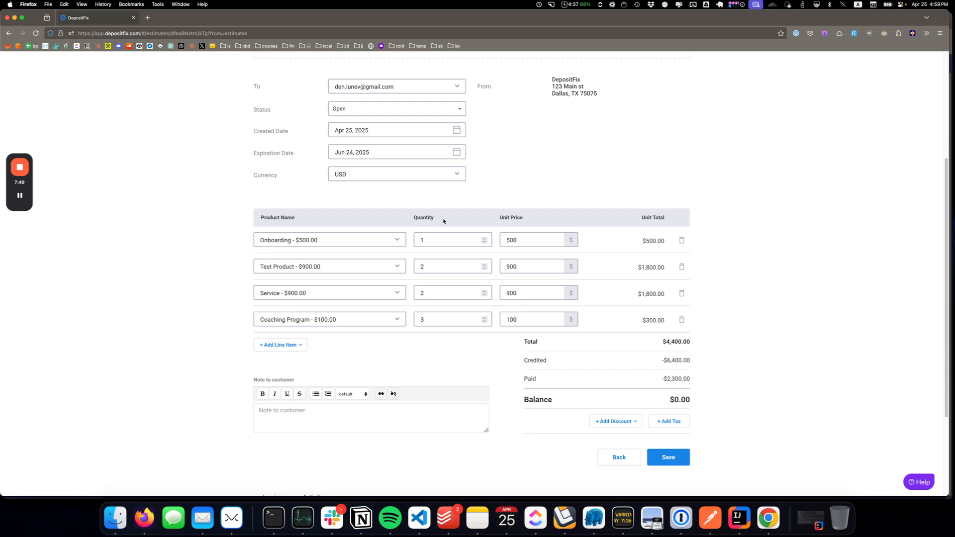
scroll(444, 222, "down", 3)
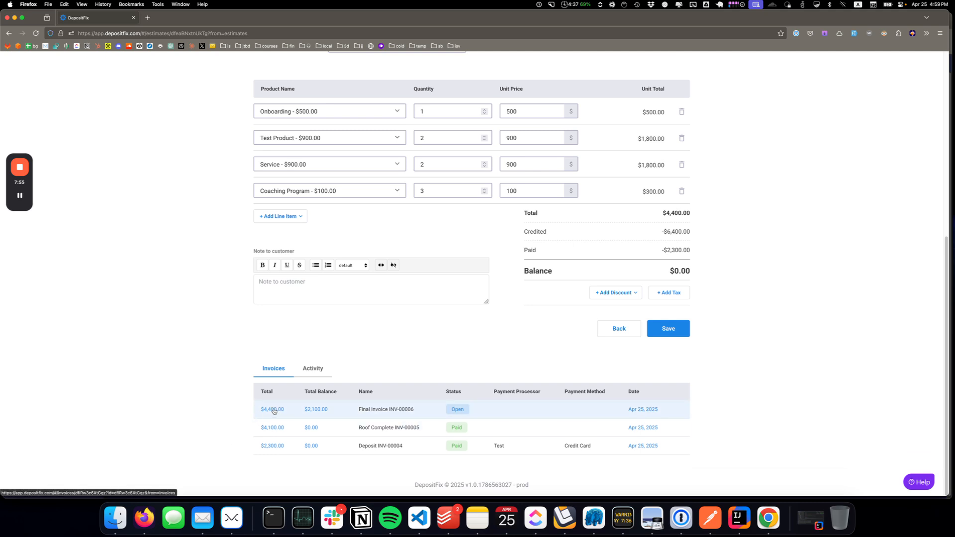
scroll(308, 413, "up", 10)
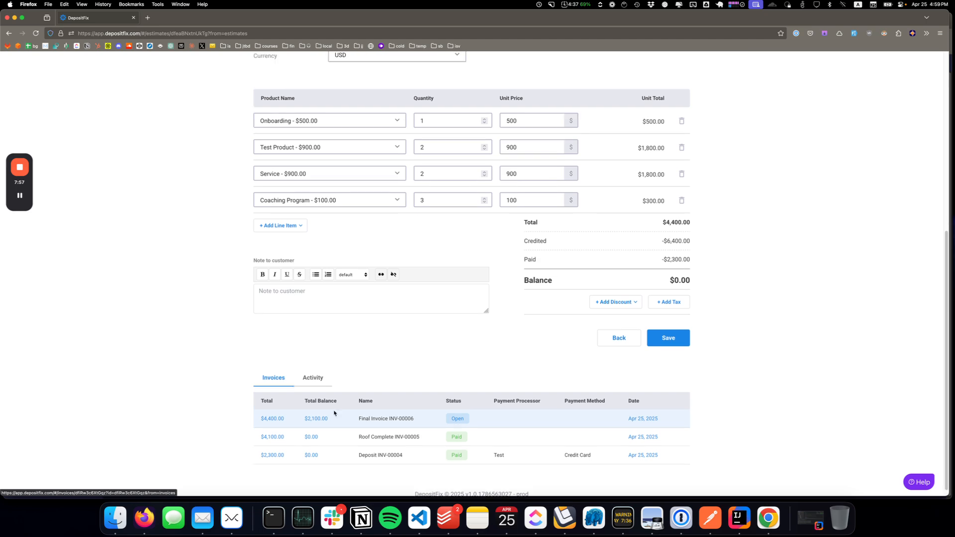
scroll(353, 348, "down", 4)
scroll(351, 355, "down", 3)
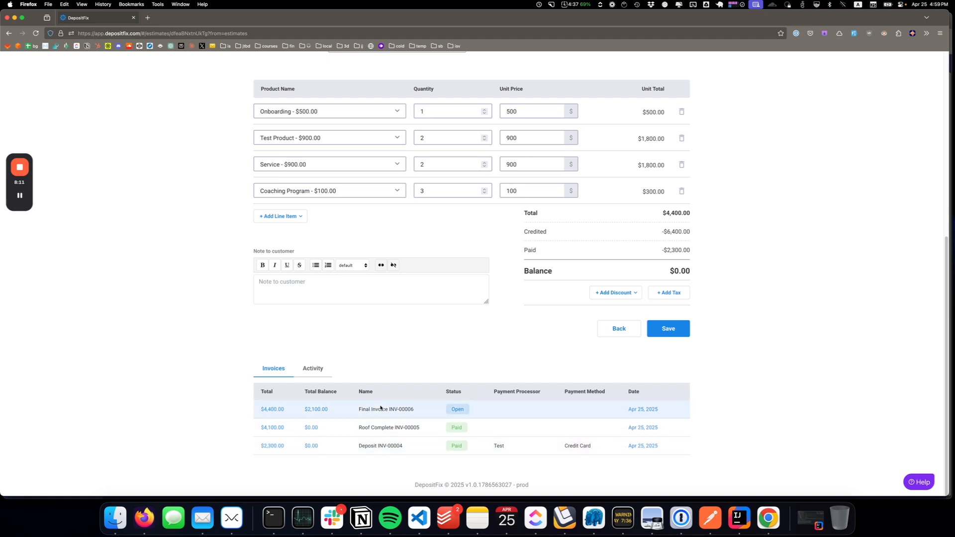
Open the Final Invoice from the estimate's invoice list and charge the customer its full balance by Credit Card.
scroll(333, 396, "up", 6)
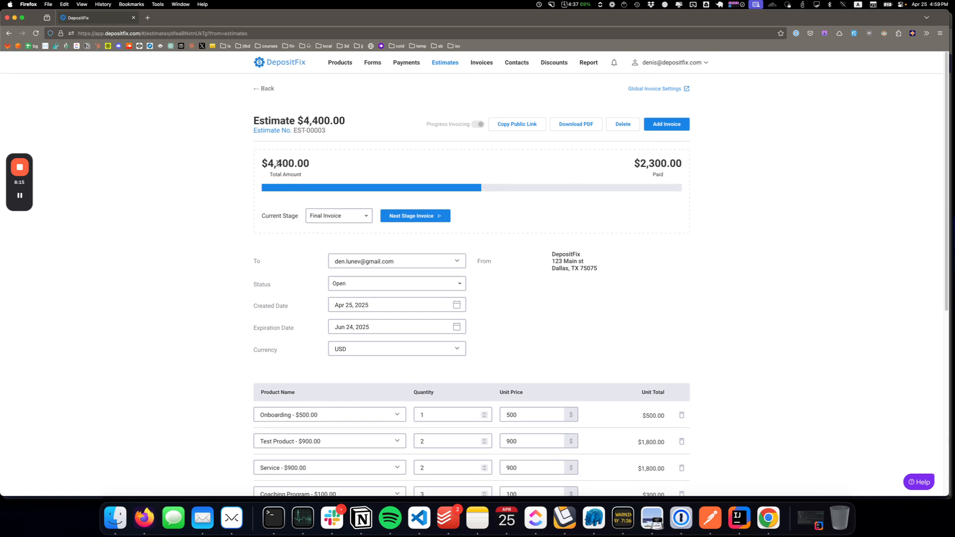
scroll(664, 263, "down", 8)
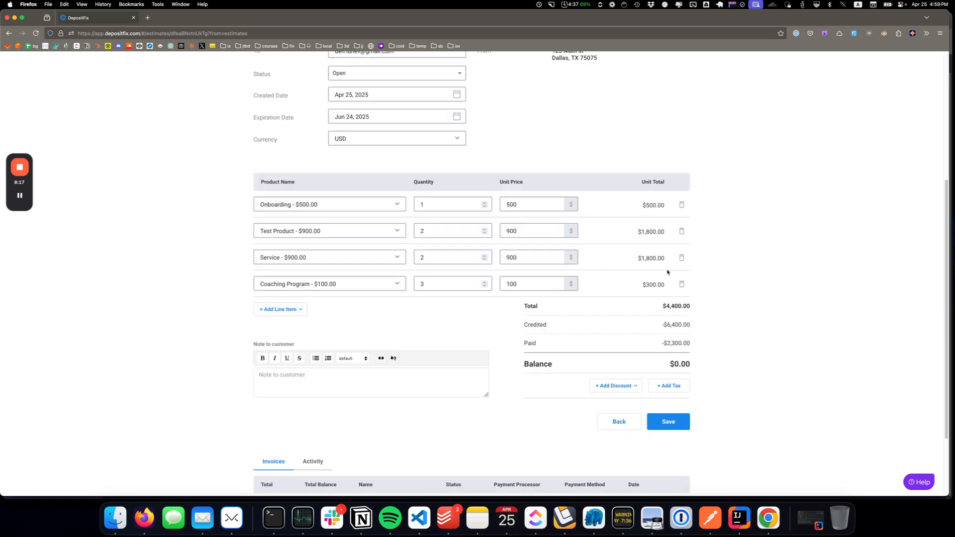
left_click(296, 406)
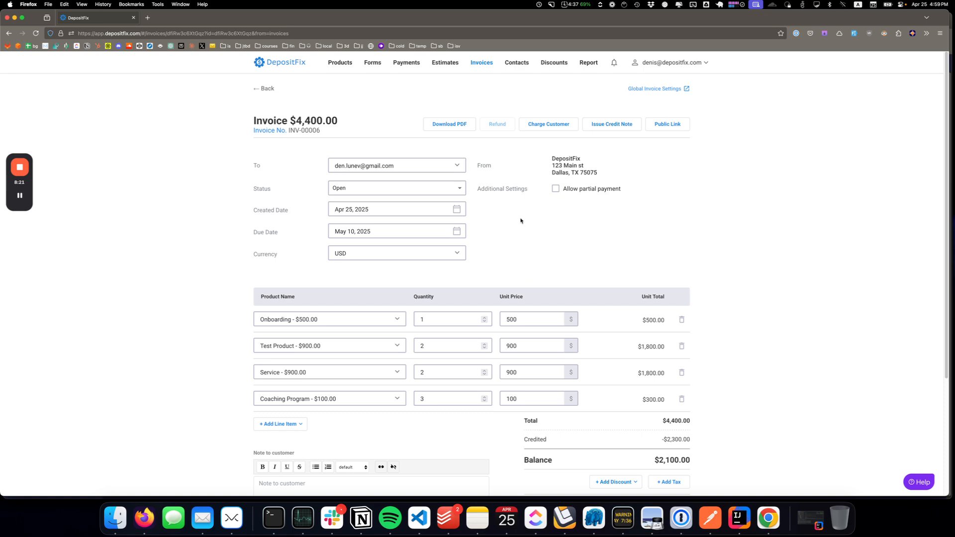
scroll(547, 224, "down", 3)
scroll(525, 208, "up", 3)
left_click(549, 125)
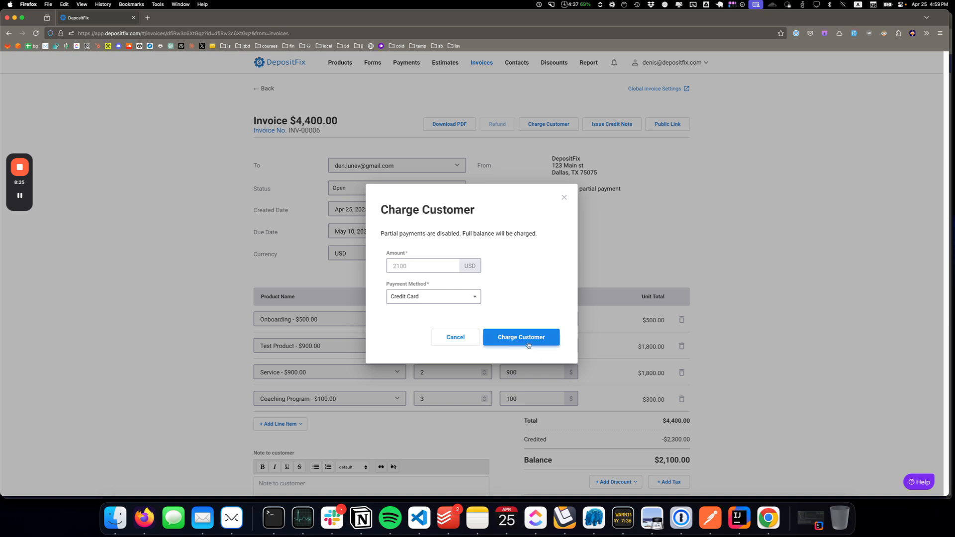
left_click(503, 333)
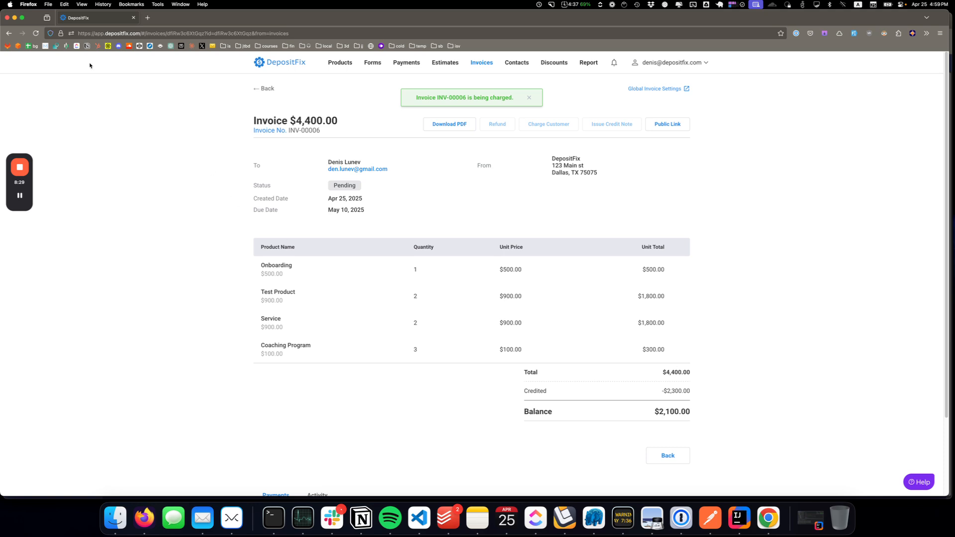
Return to the estimate and check its paid amount, progress bar, and the balance and status of each stage invoice.
left_click(9, 33)
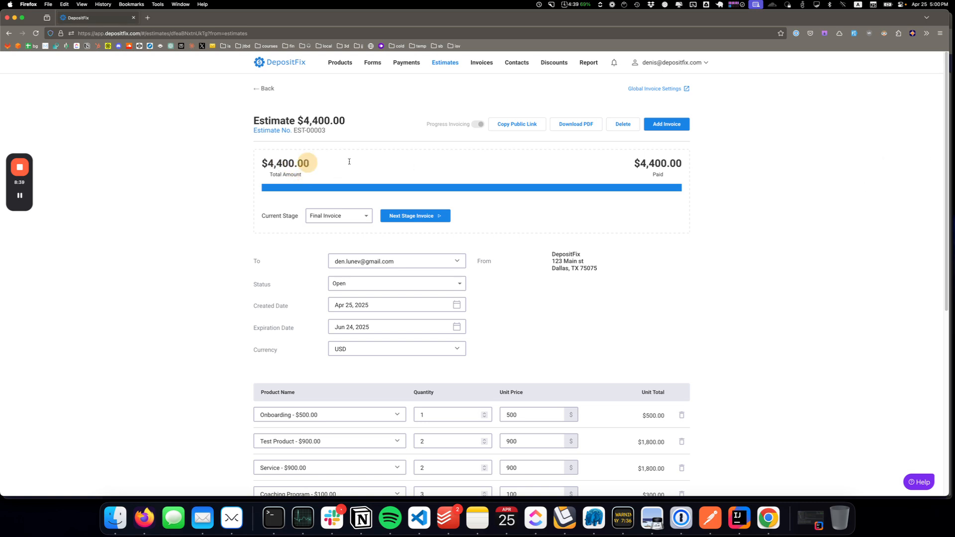
scroll(576, 251, "down", 6)
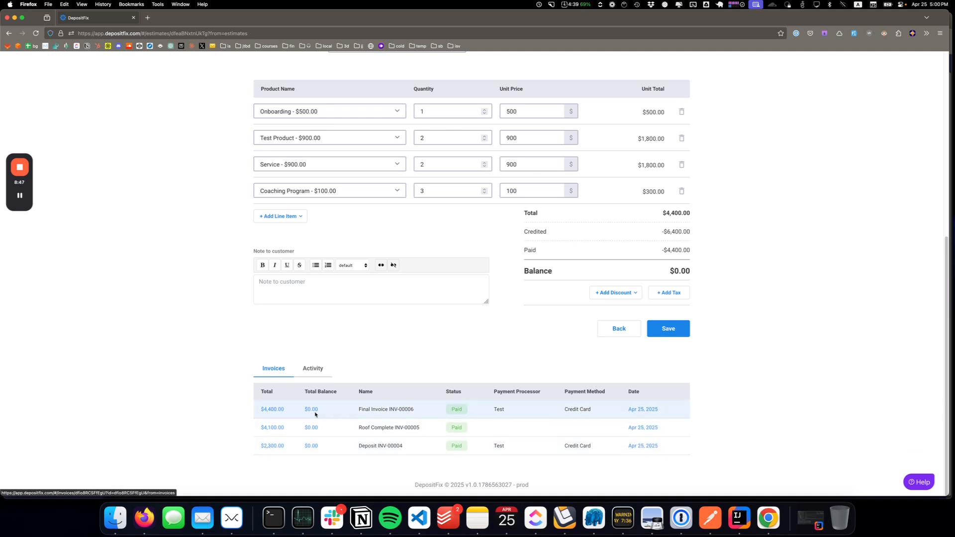
scroll(302, 328, "up", 5)
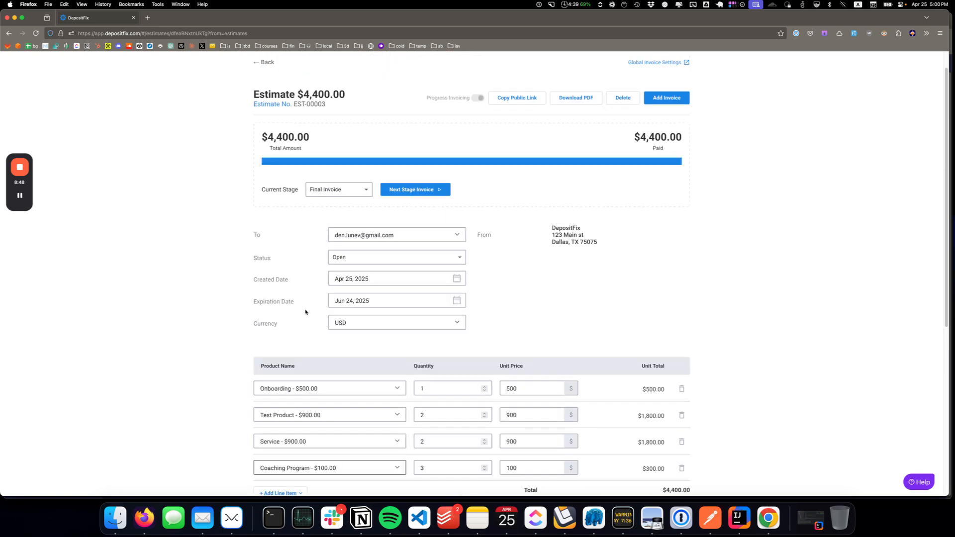
Set the estimate's status to Fully Paid, save the estimate, and review its invoices and progress bar.
left_click(378, 257)
scroll(386, 324, "down", 2)
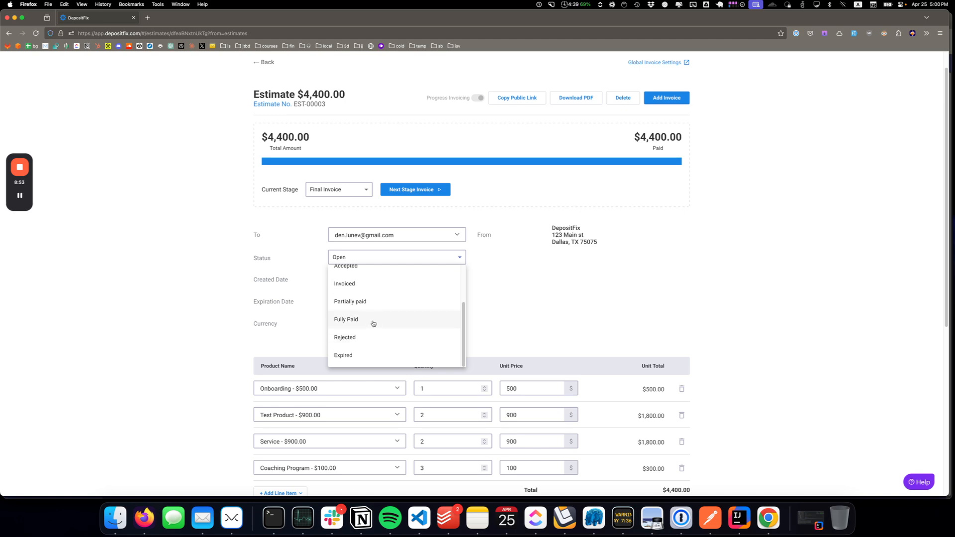
left_click(367, 323)
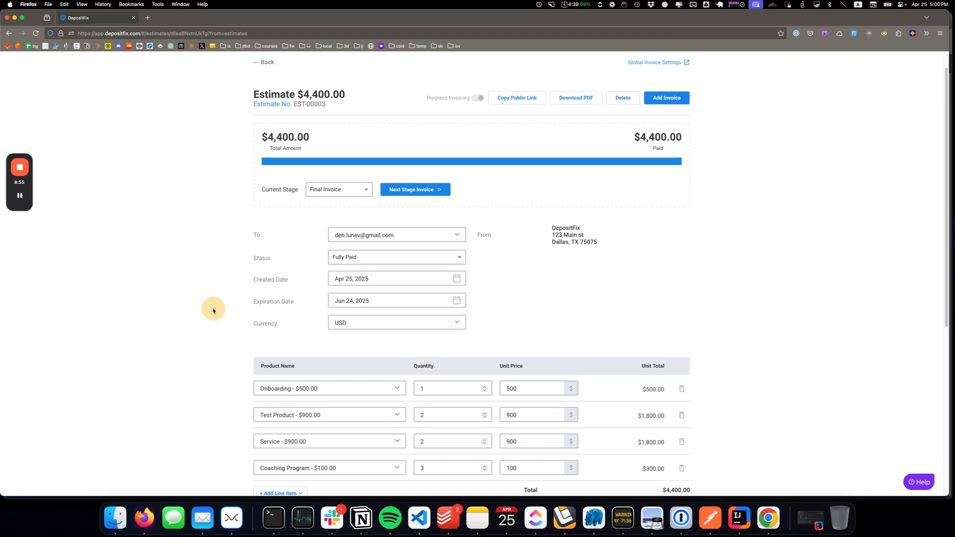
scroll(213, 308, "down", 6)
scroll(341, 279, "up", 3)
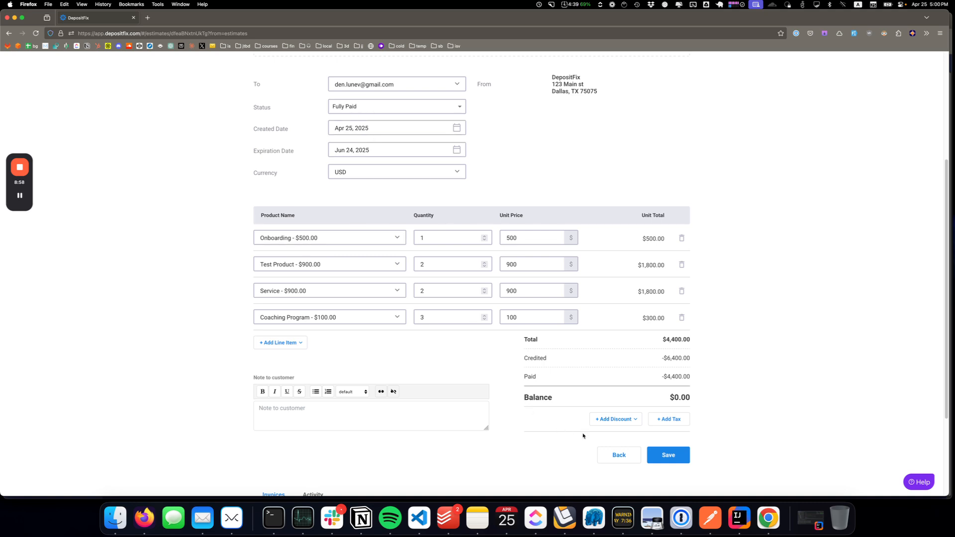
left_click(667, 454)
scroll(434, 358, "down", 3)
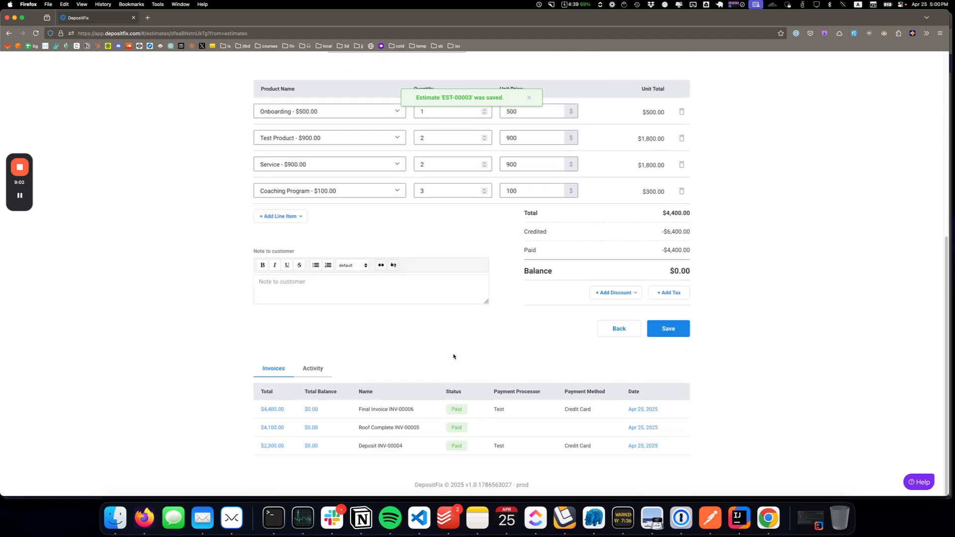
scroll(453, 356, "up", 6)
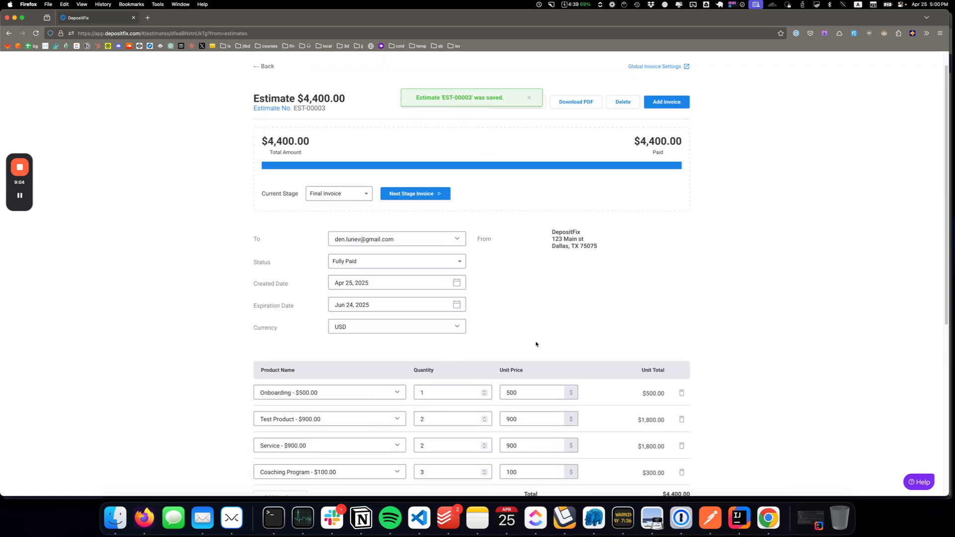
scroll(581, 321, "up", 1)
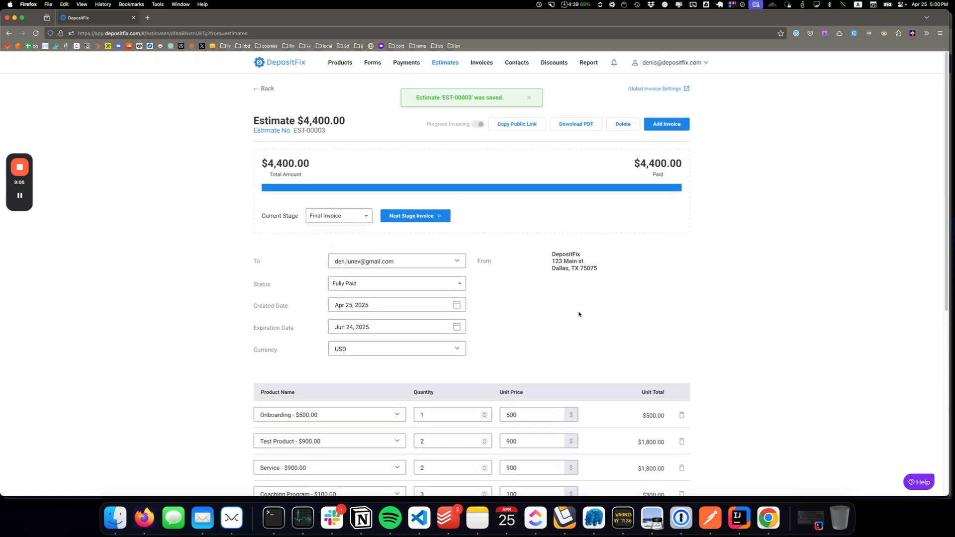